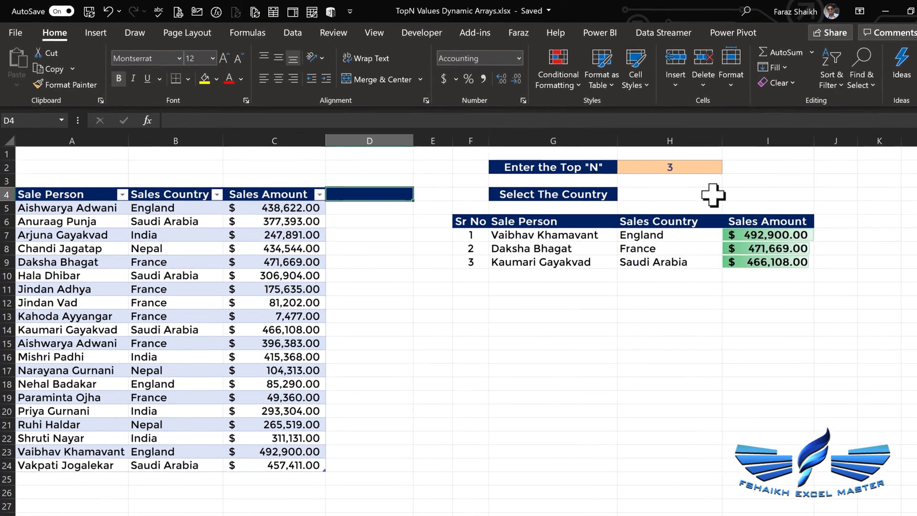
Choose India in the H4 country dropdown, then select cell D5
click(713, 194)
click(727, 194)
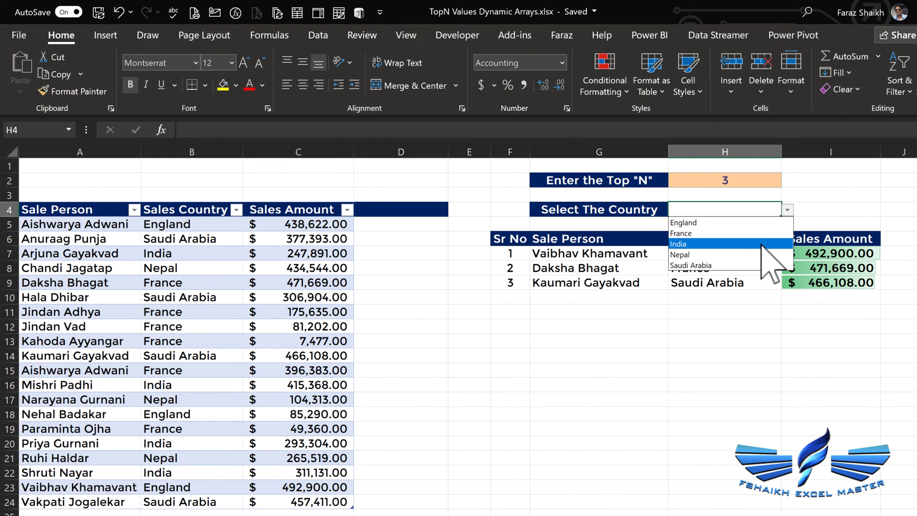
click(762, 245)
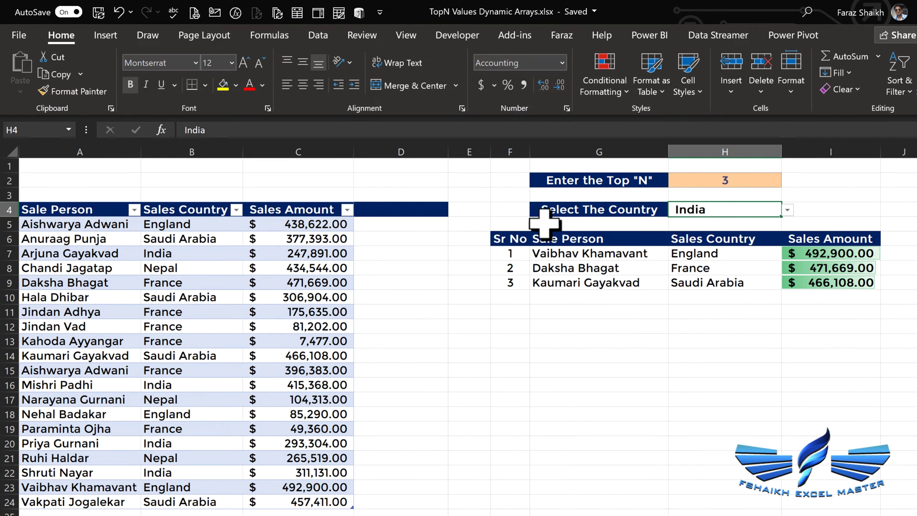
click(423, 228)
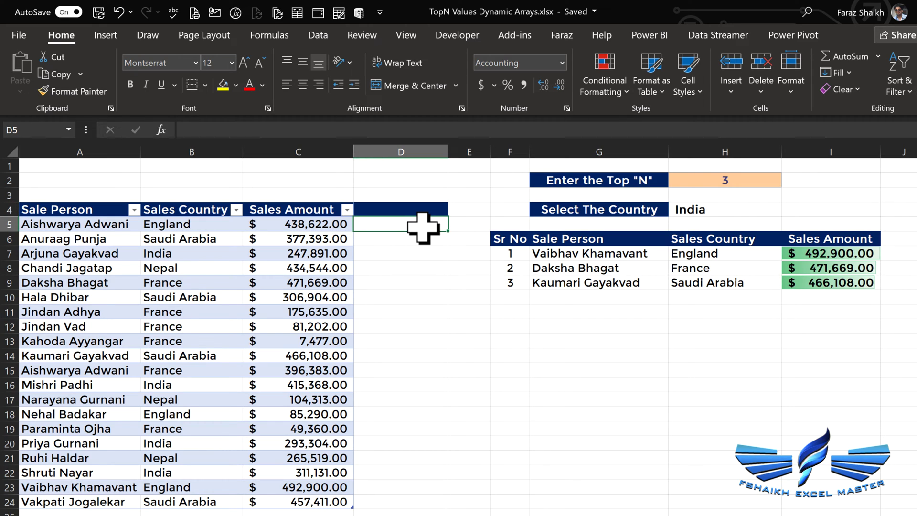
Enter =(SalesTables[Sales Country]=H4) in D5 so TRUE/FALSE spills down, undoing the table-column fill
text(=)
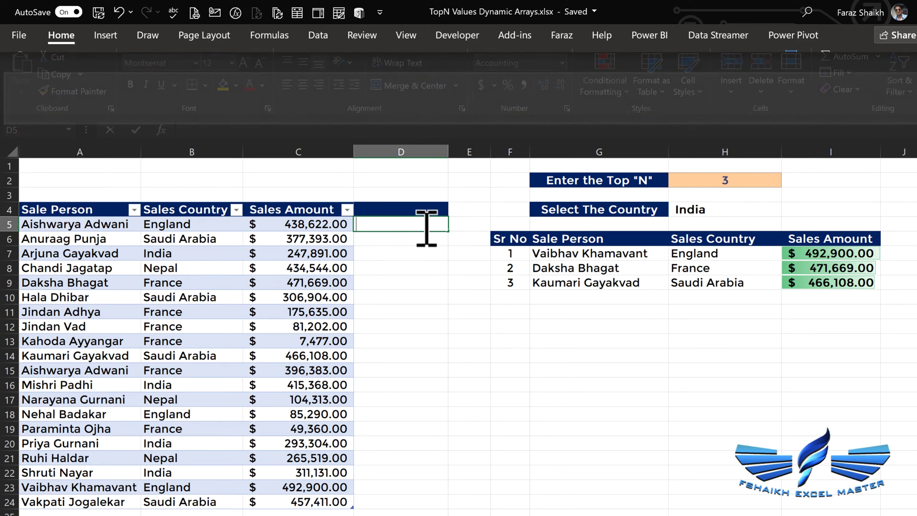
click(179, 202)
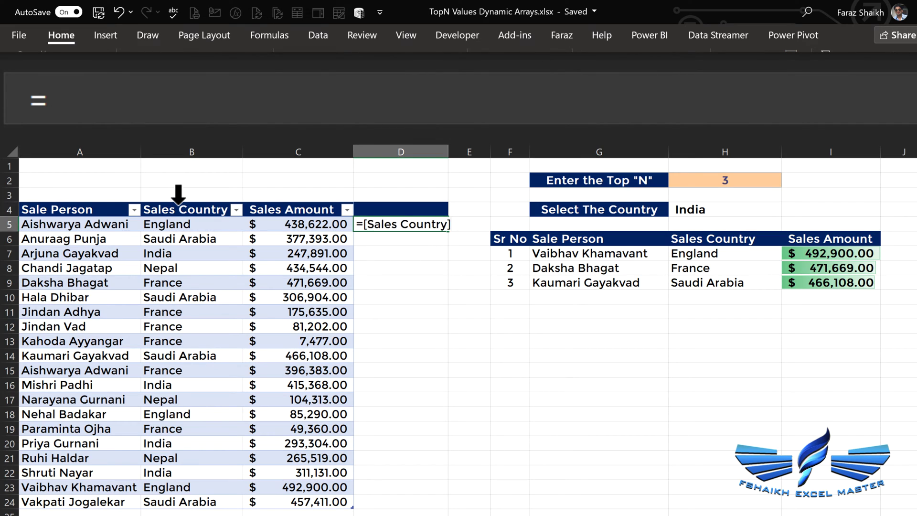
text(=)
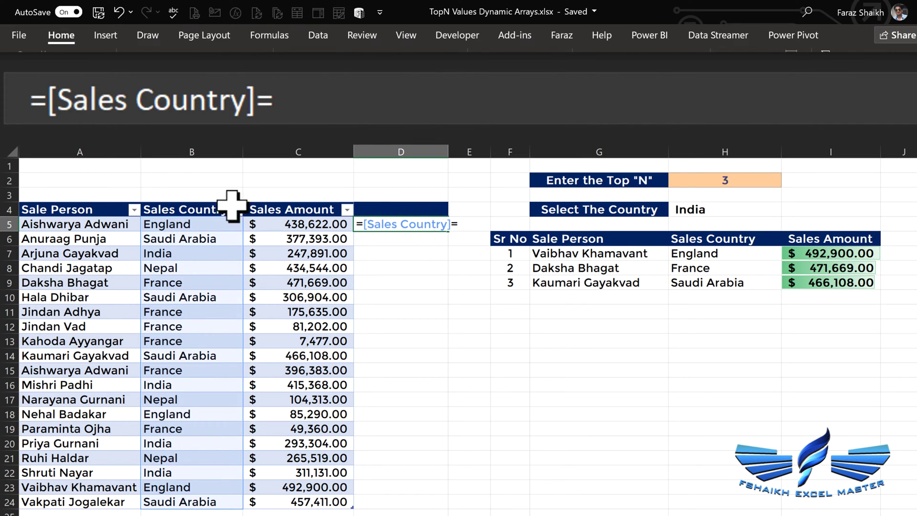
click(696, 210)
key(ctrl+Return)
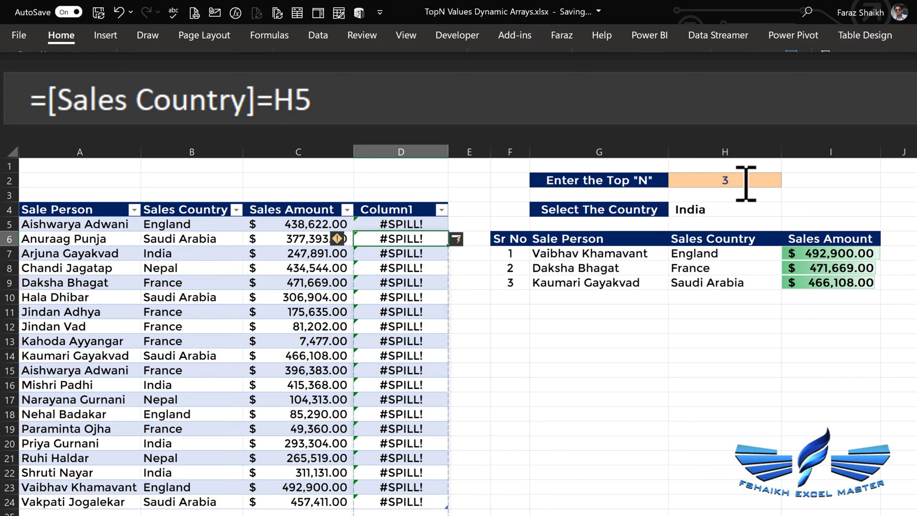
click(119, 12)
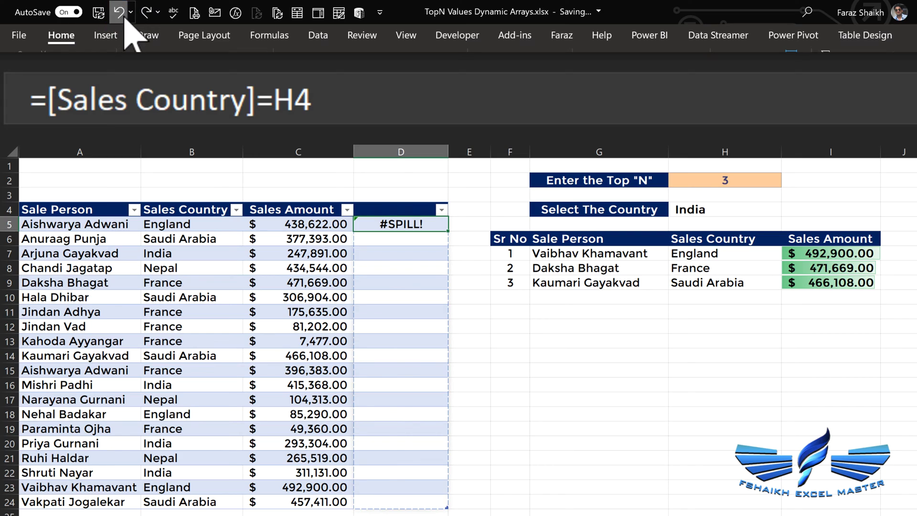
click(123, 18)
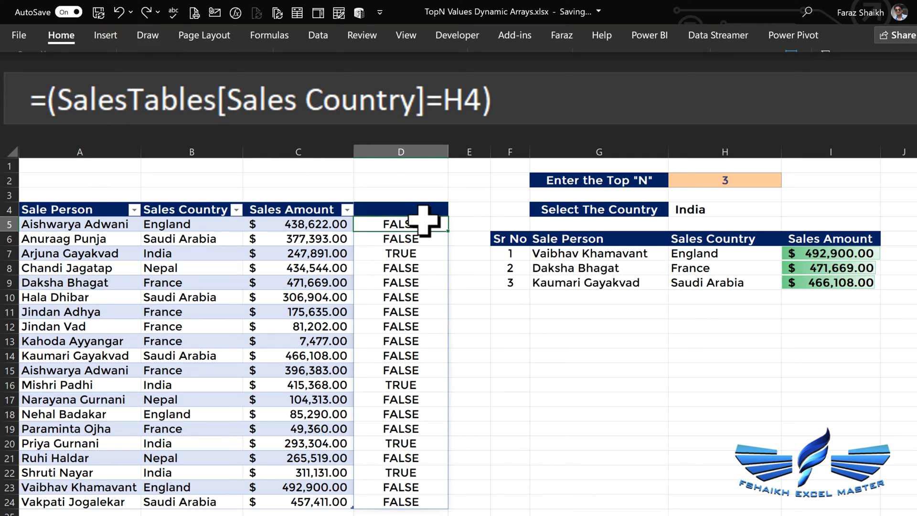
key(Down)
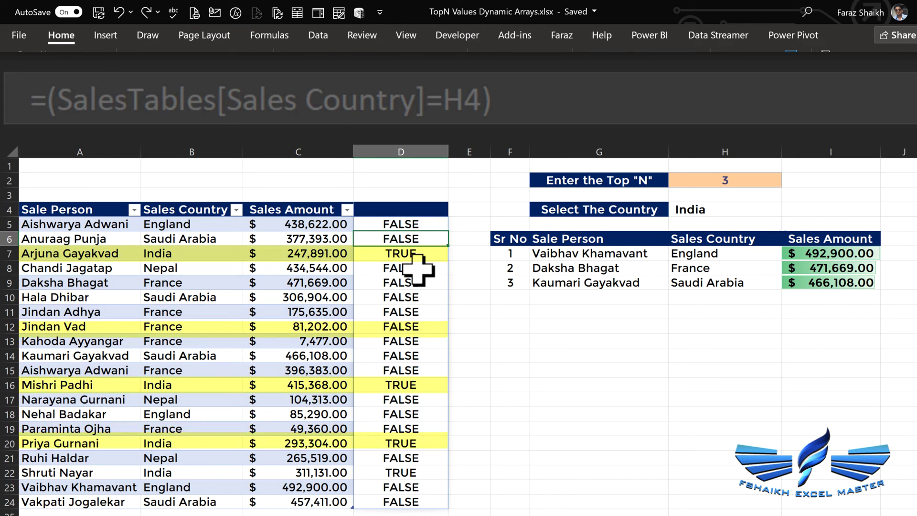
Pick France from the H4 country dropdown list
click(721, 209)
click(787, 210)
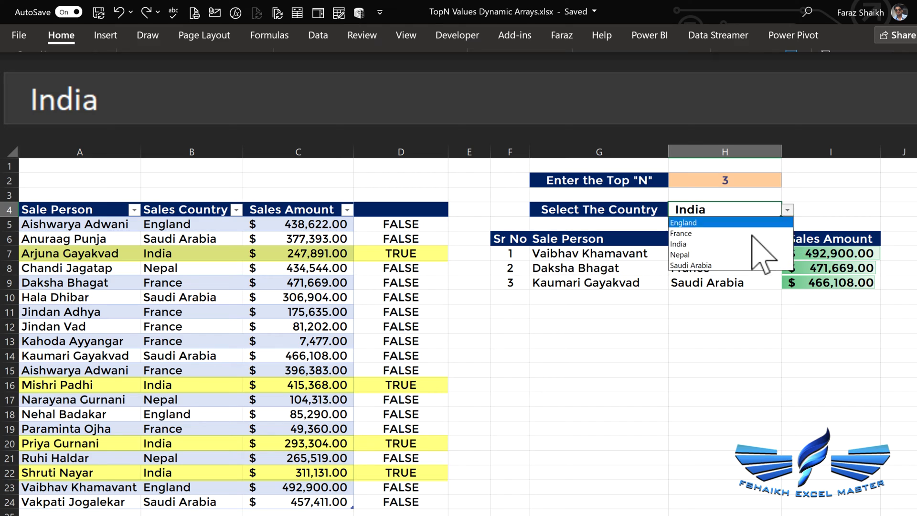
click(754, 233)
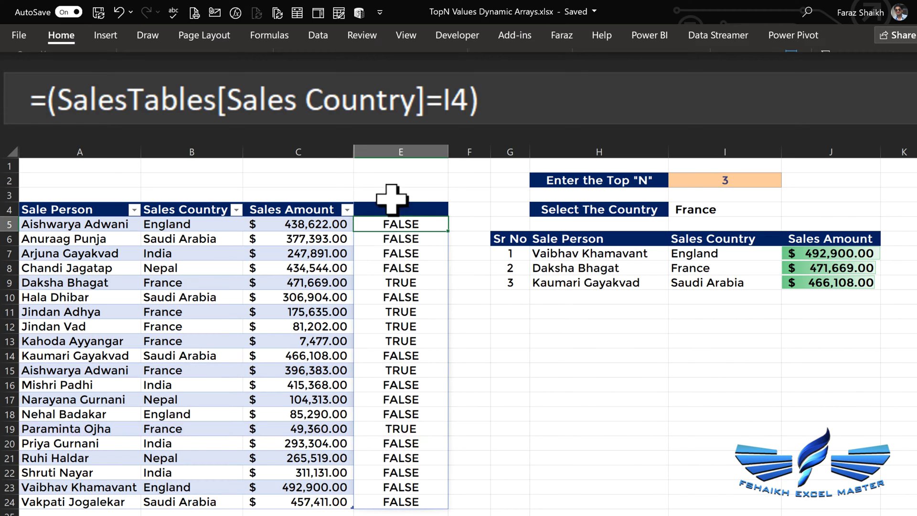
Multiply the E5 country-match formula by SalesTables[Sales Amount] to show France amounts
key(F2)
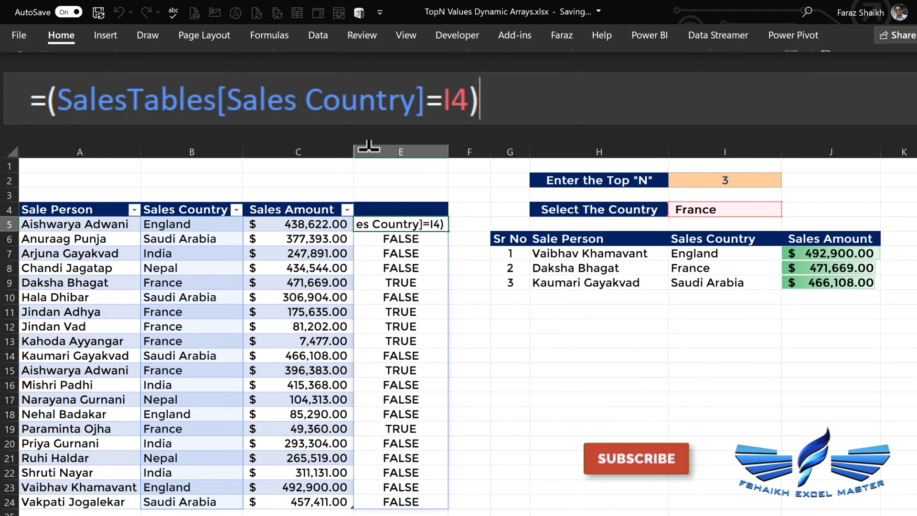
text(*)
click(306, 201)
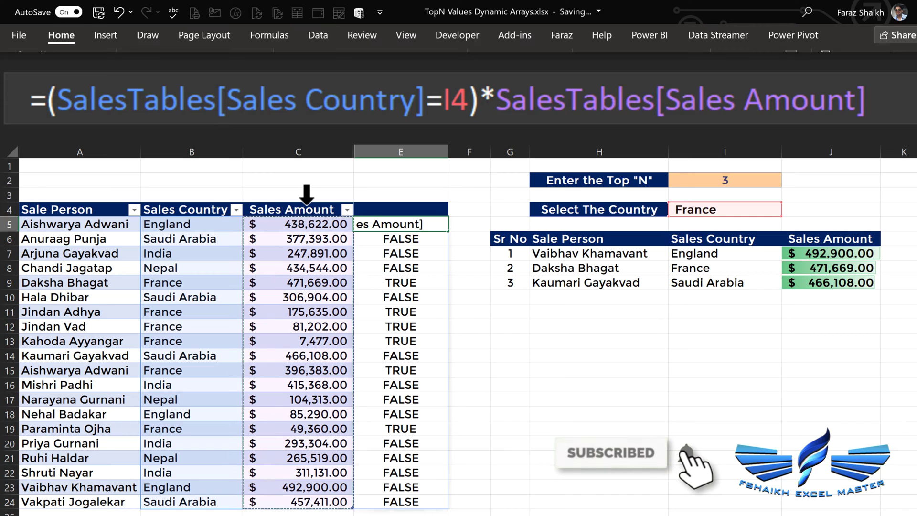
key(Return)
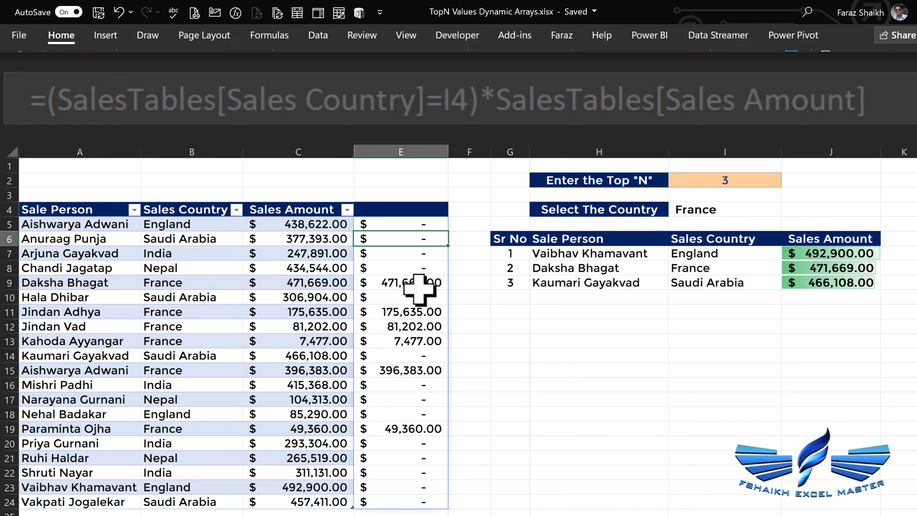
Reopen E5 and cut the formula body after the equals sign
click(431, 227)
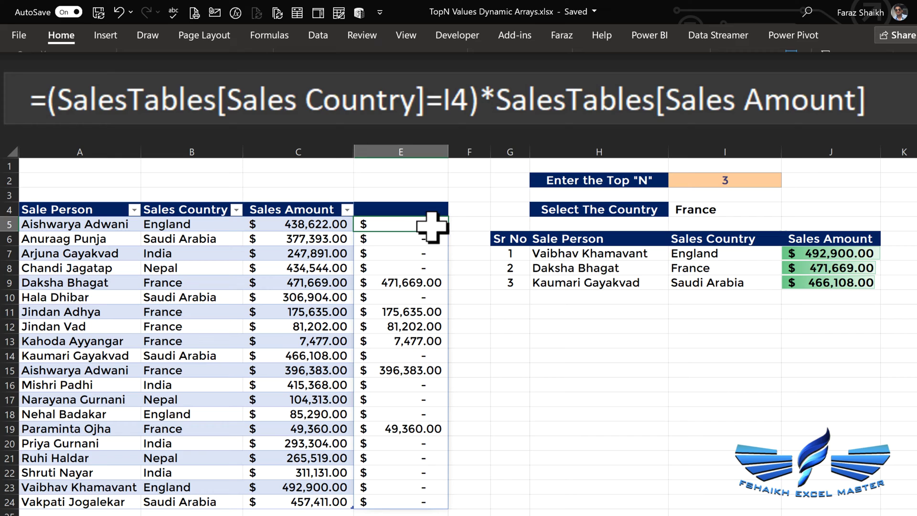
key(F2)
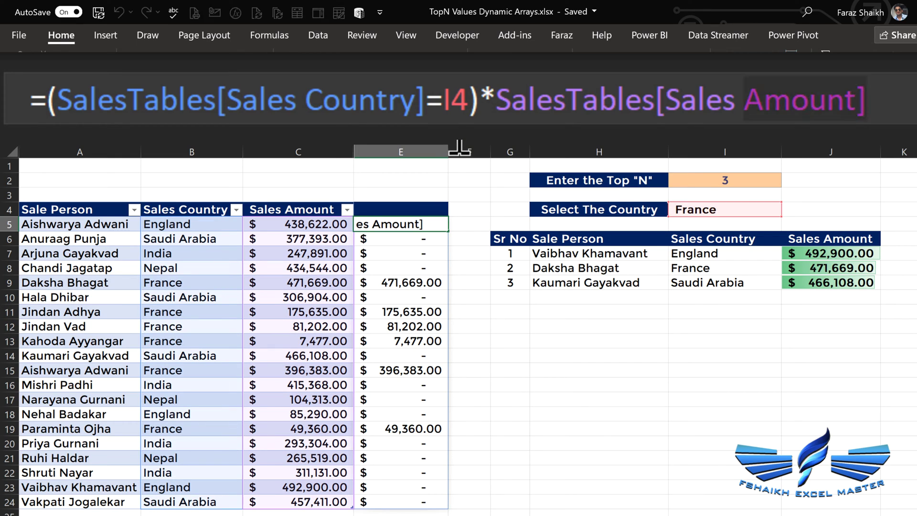
click(57, 100)
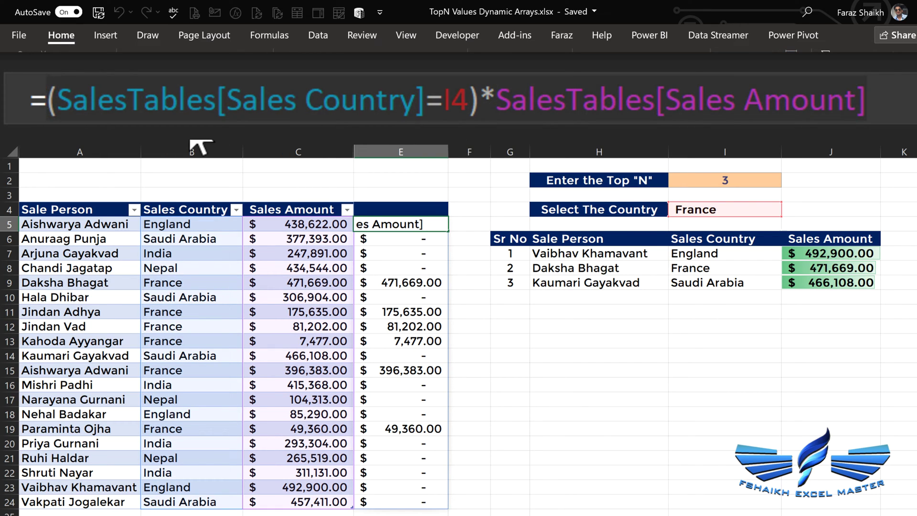
key(Delete)
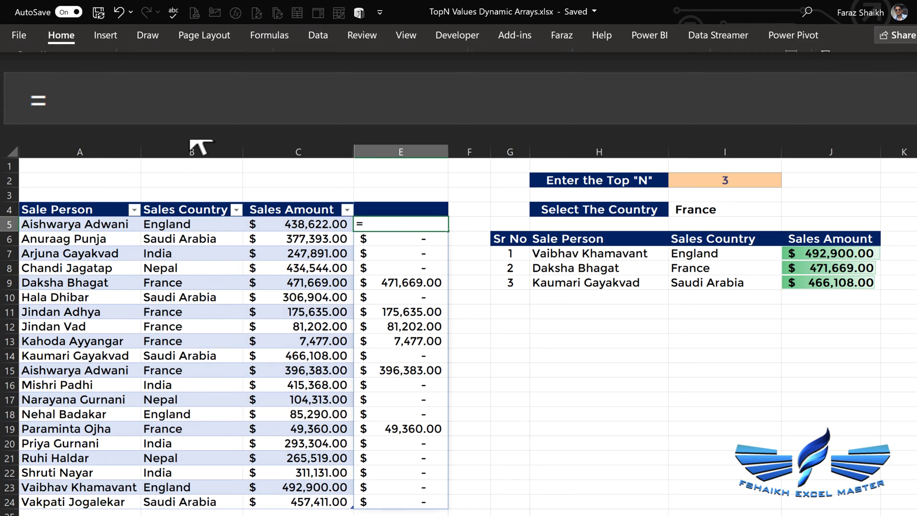
Wrap the pasted amounts in LARGE with I2 as k, returning France's third-largest sale
text(lar)
key(Tab)
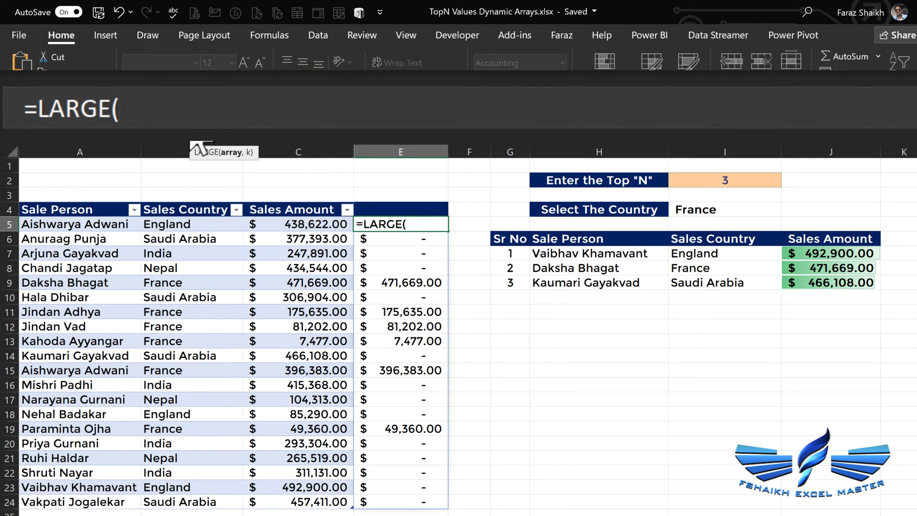
text((SalesTables[Sales Country]=I4)*SalesTables[Sales Amount])
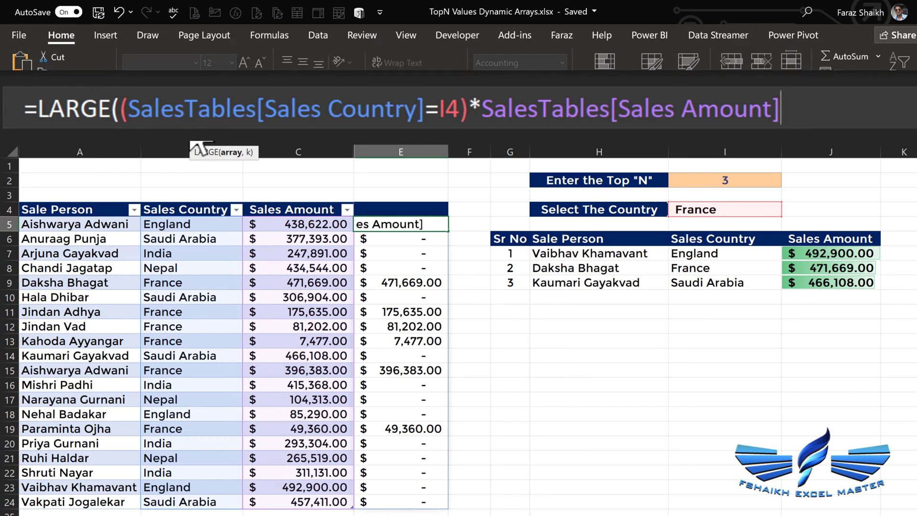
text(,)
click(701, 181)
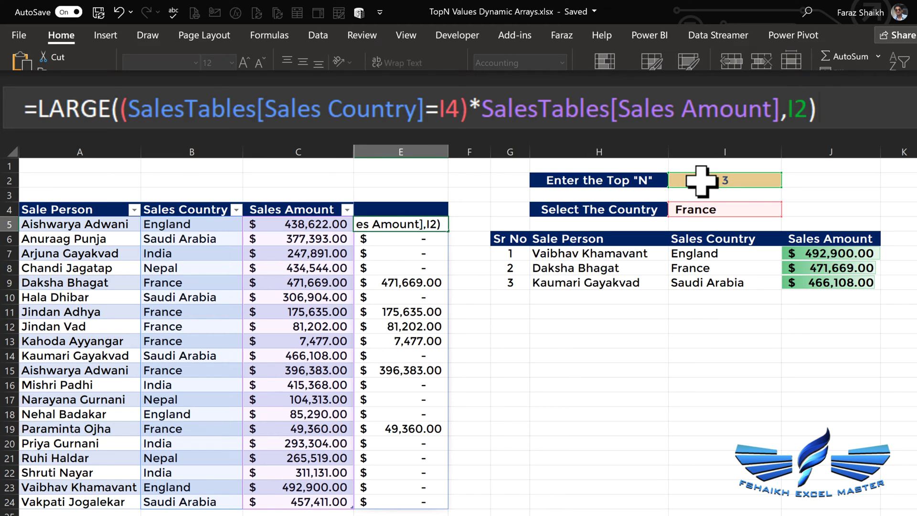
key(Return)
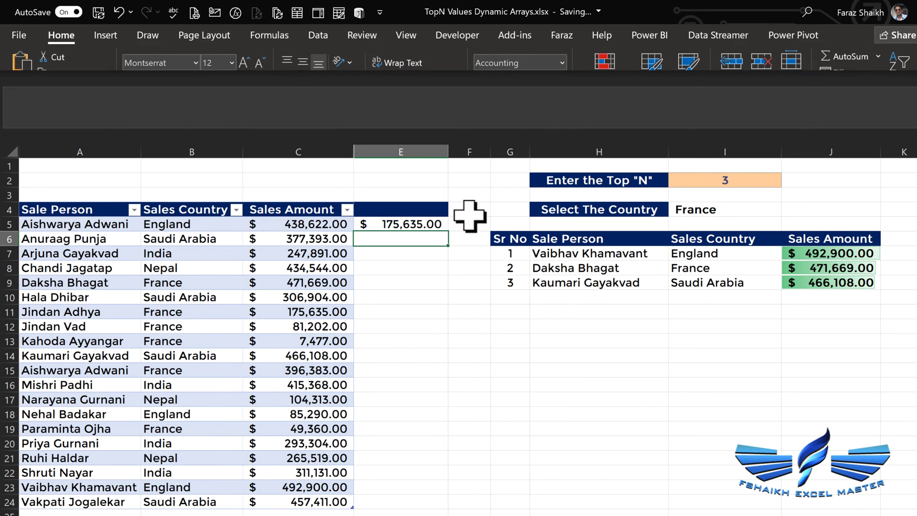
Append <=SalesTables[Sales Amount] to the E5 LARGE formula to flag top-N sales
click(419, 225)
double_click(420, 224)
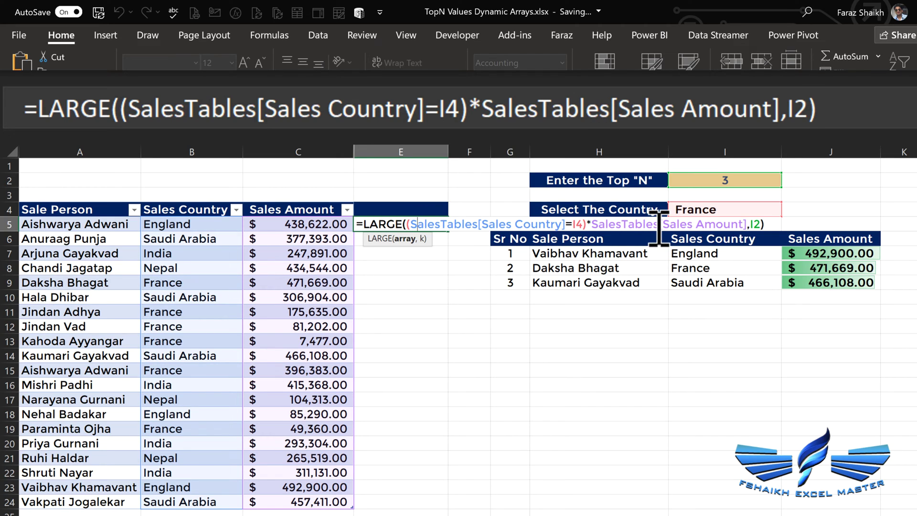
click(772, 224)
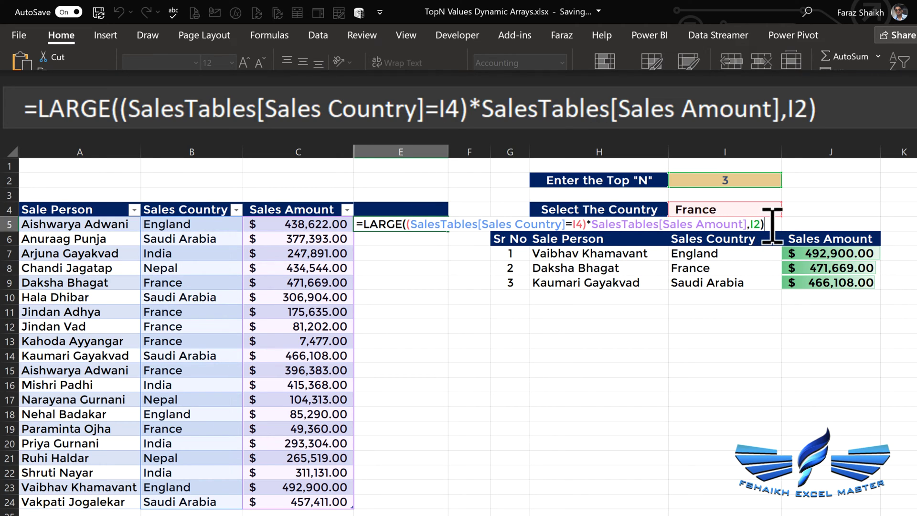
text(<=)
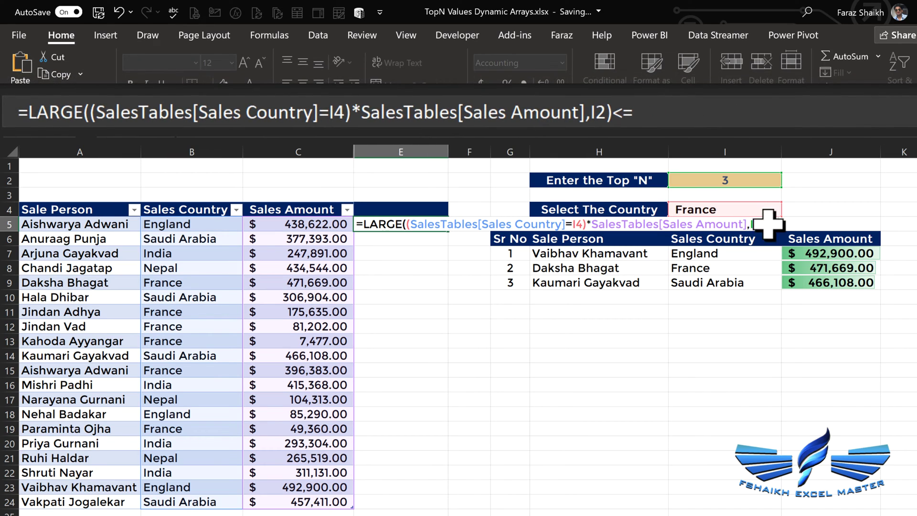
click(300, 203)
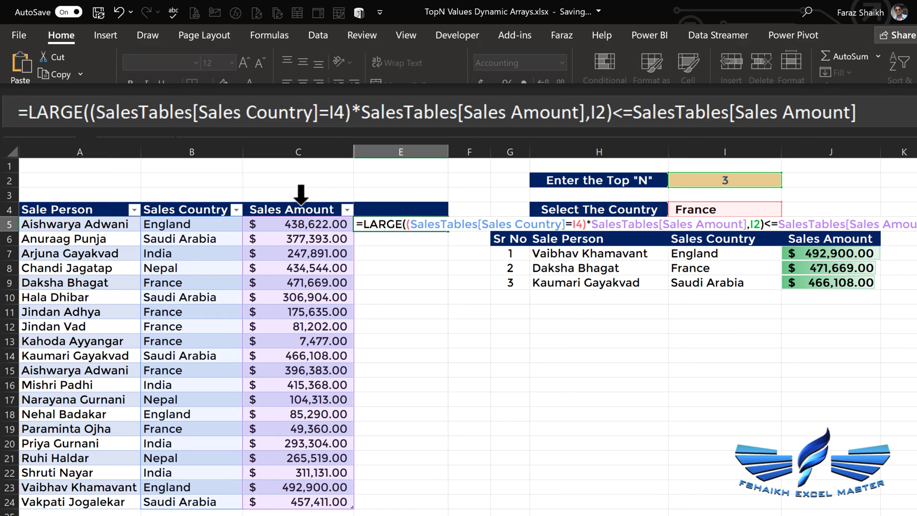
key(Return)
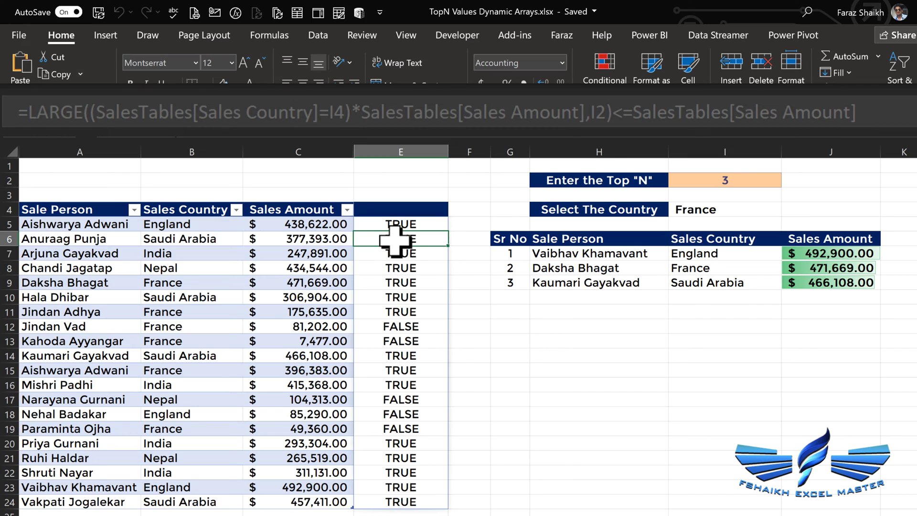
Review the TRUE/FALSE results in E6 to E8, then reopen E5's formula for editing
key(Up)
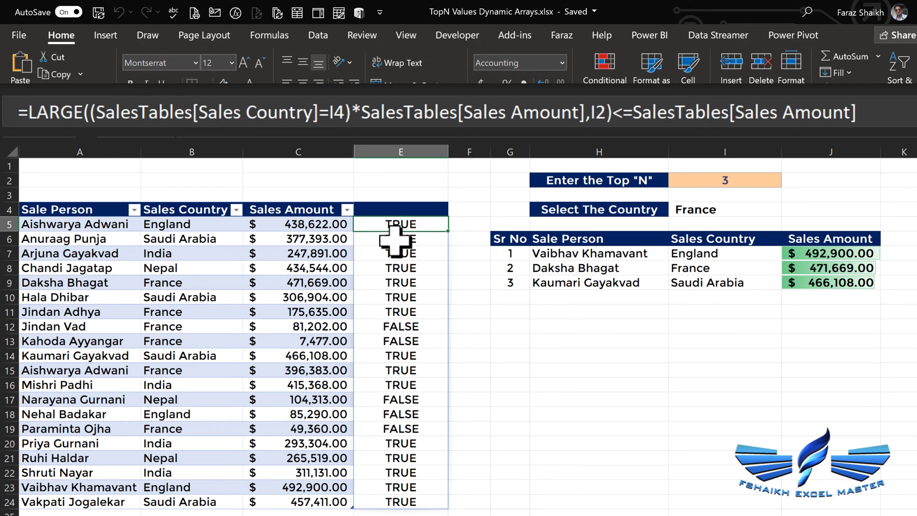
click(416, 239)
click(425, 253)
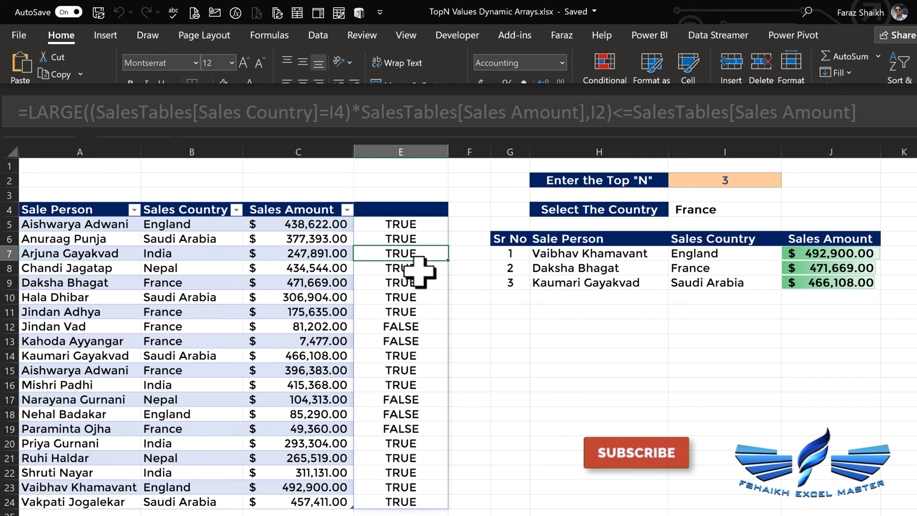
click(418, 269)
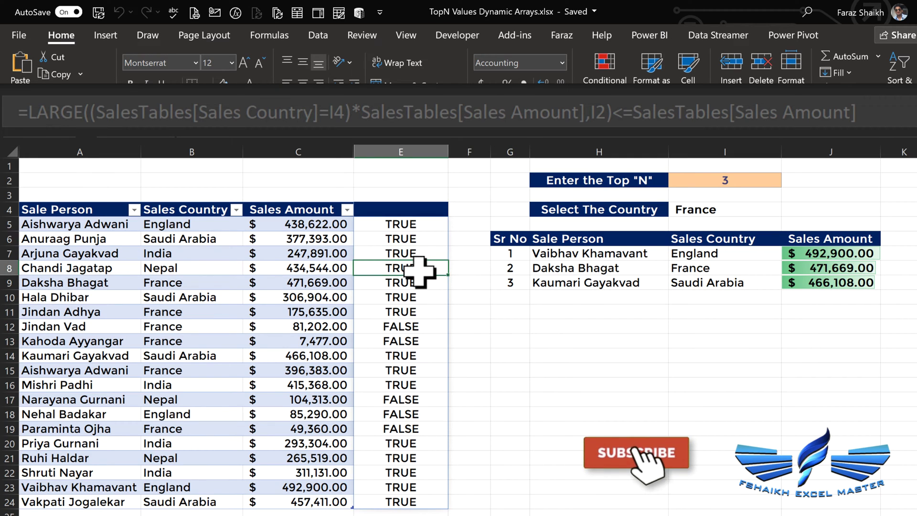
click(432, 224)
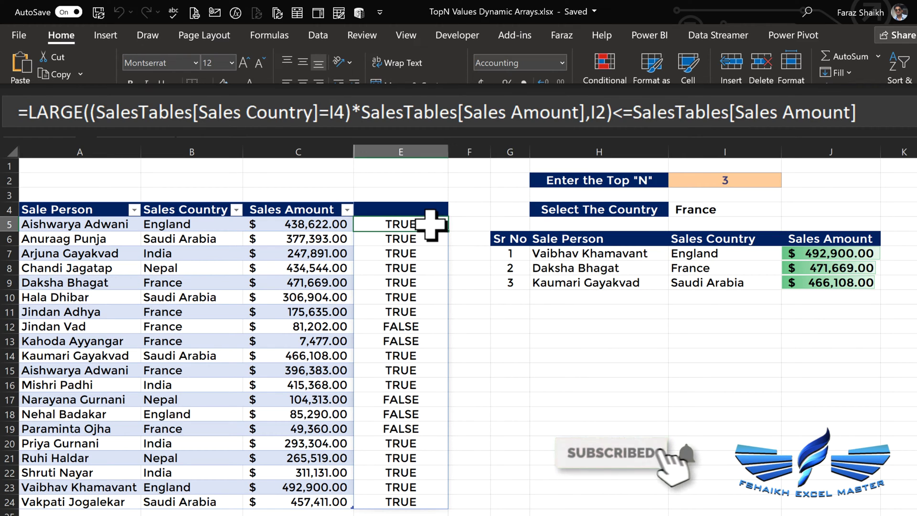
double_click(433, 225)
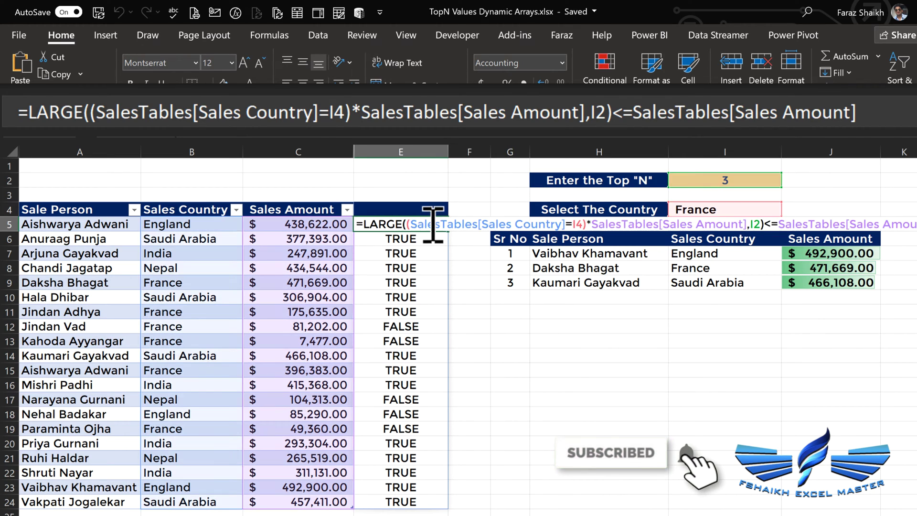
Multiply the bracketed LARGE test by (SalesTables[Sales Country]=I4) in E5
click(190, 141)
text(()
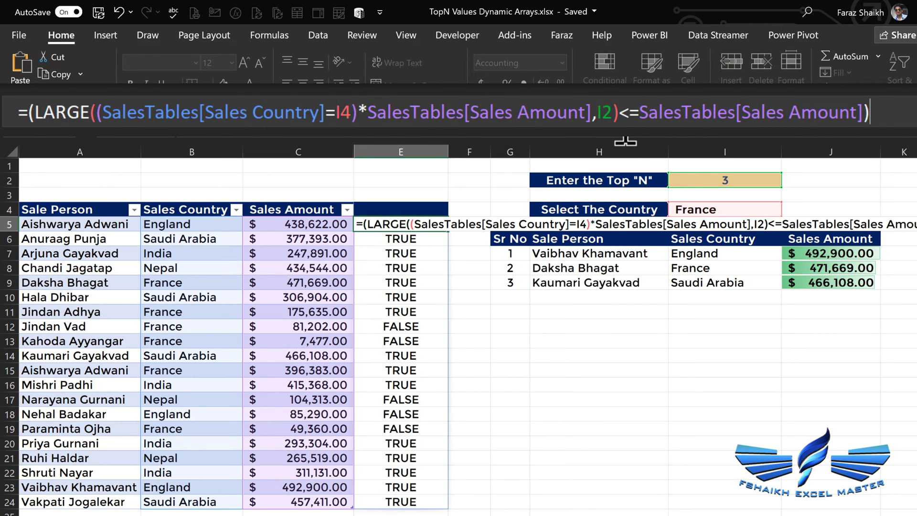
text(()
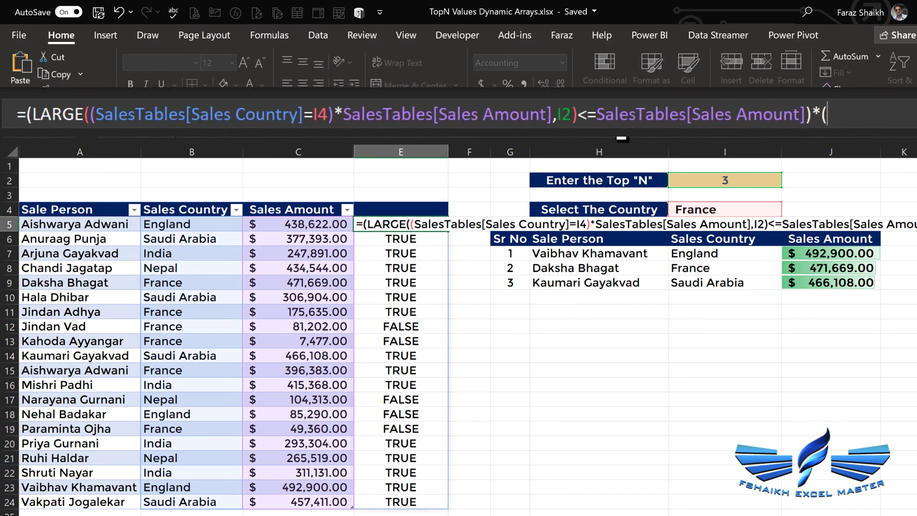
click(190, 203)
text(=)
click(690, 209)
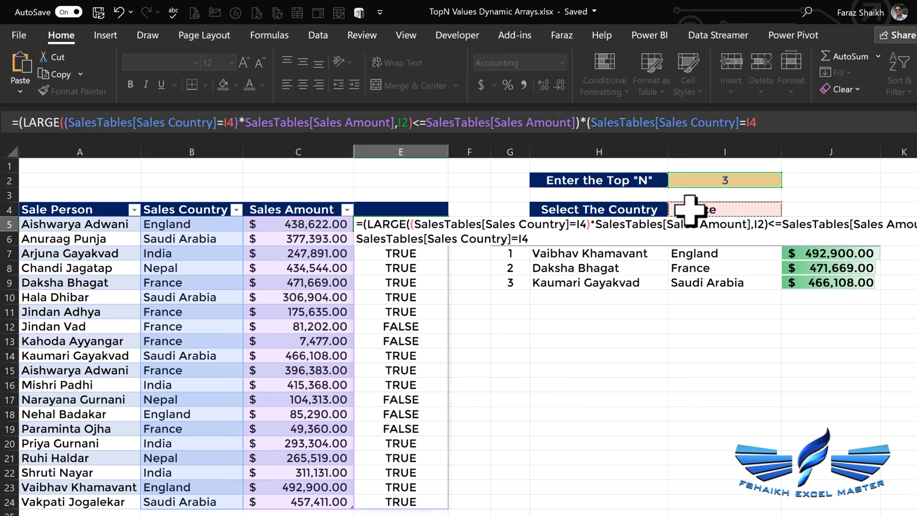
text())
key(Return)
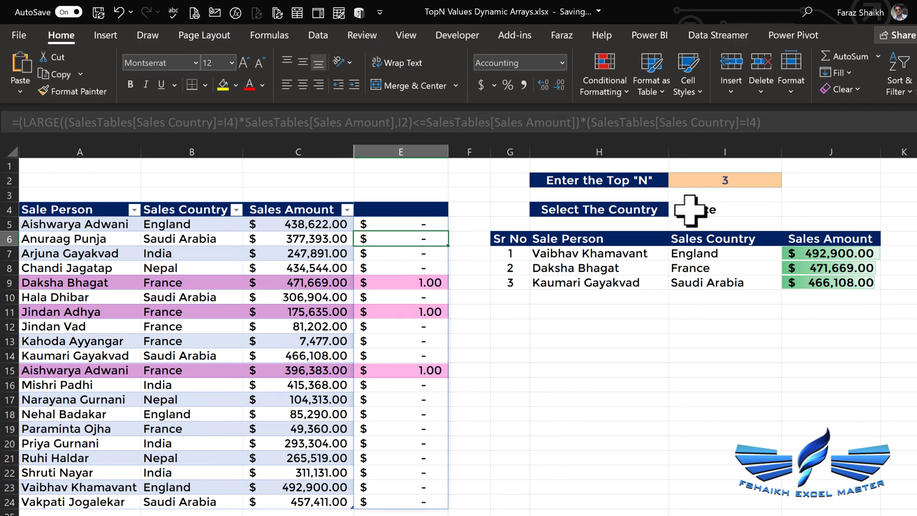
Check the results in E9 and E11, then cut the helper formula out of E5
click(397, 284)
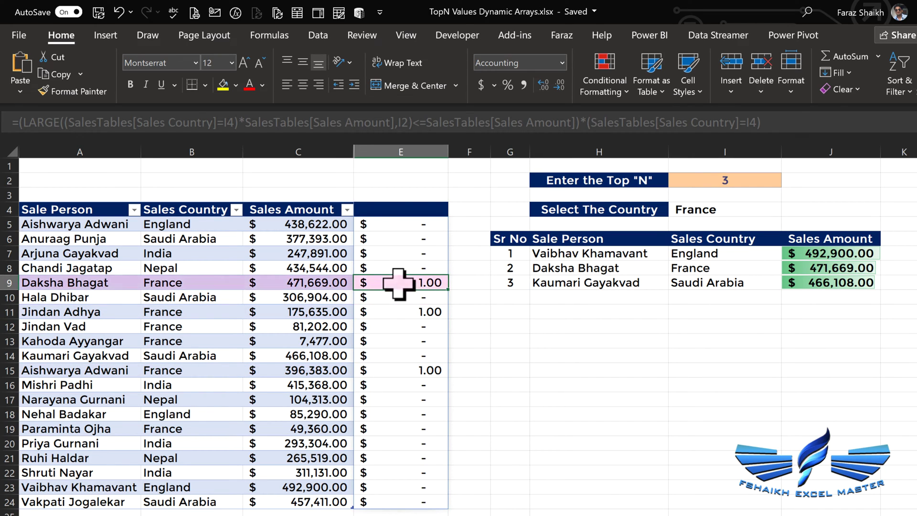
click(437, 313)
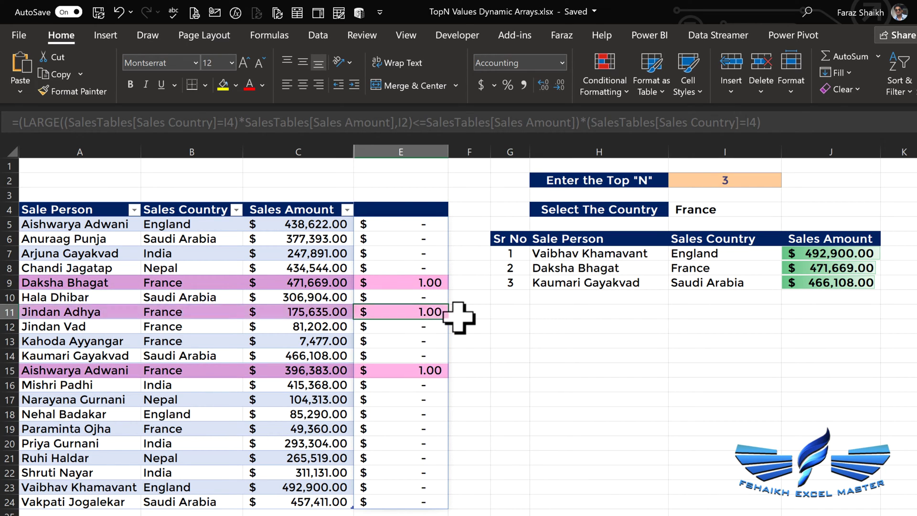
click(433, 227)
click(749, 130)
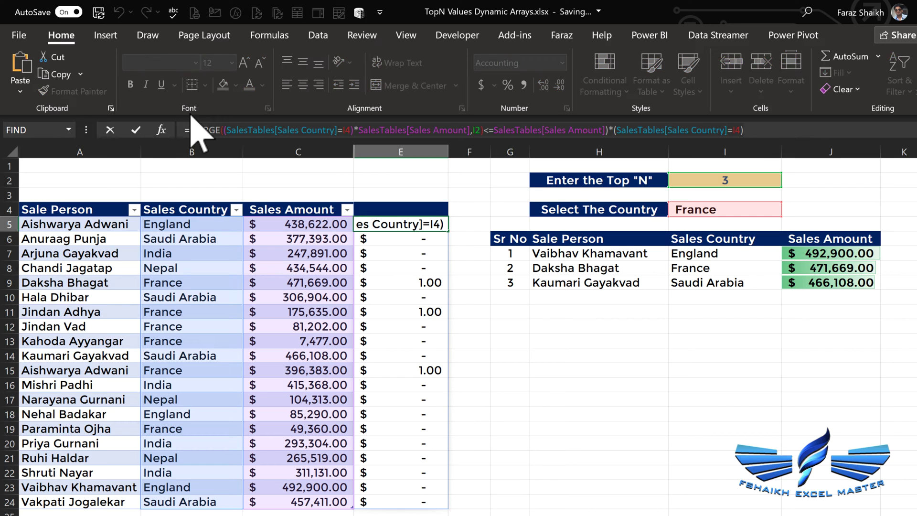
key(ctrl+x)
key(BackSpace)
key(Return)
In H16 enter =FILTER(SalesTables, pasted helper condition, "No Data") to list France's top 3 sales
key(Right)
key(Right)
key(Right)
key(Down)
key(Down)
key(Down)
key(Down)
key(Down)
key(Down)
key(Down)
key(Down)
key(Down)
key(Down)
text(=)
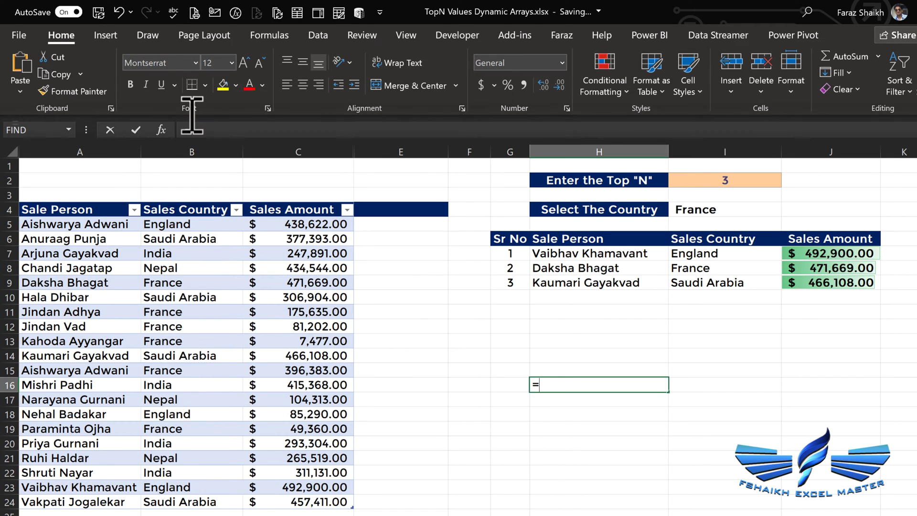
text(FILTER()
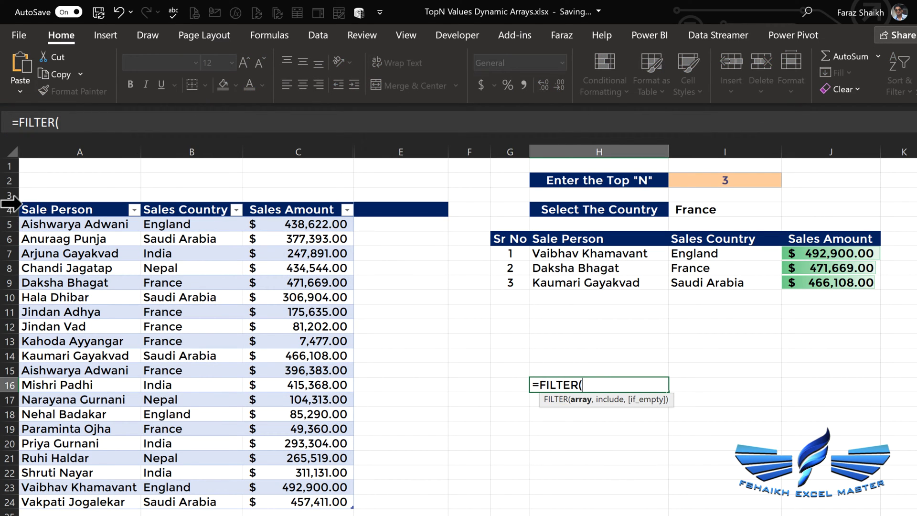
click(17, 198)
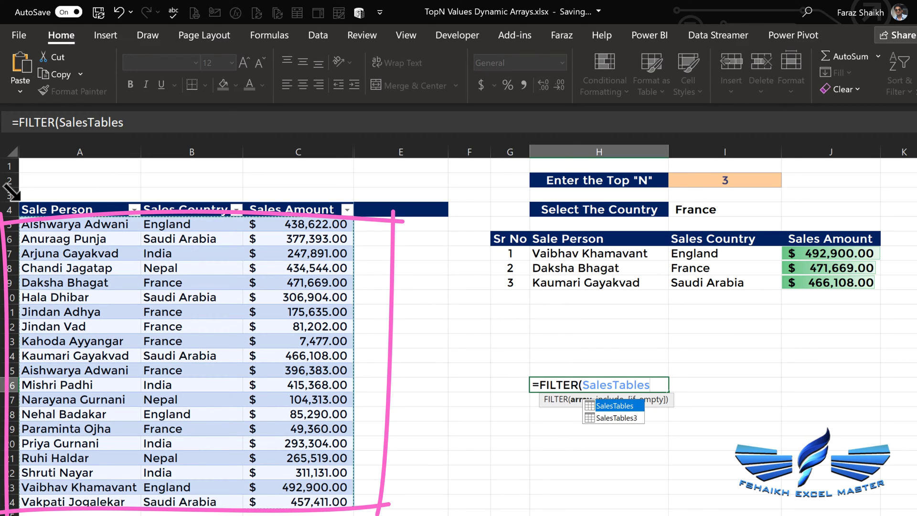
text(,)
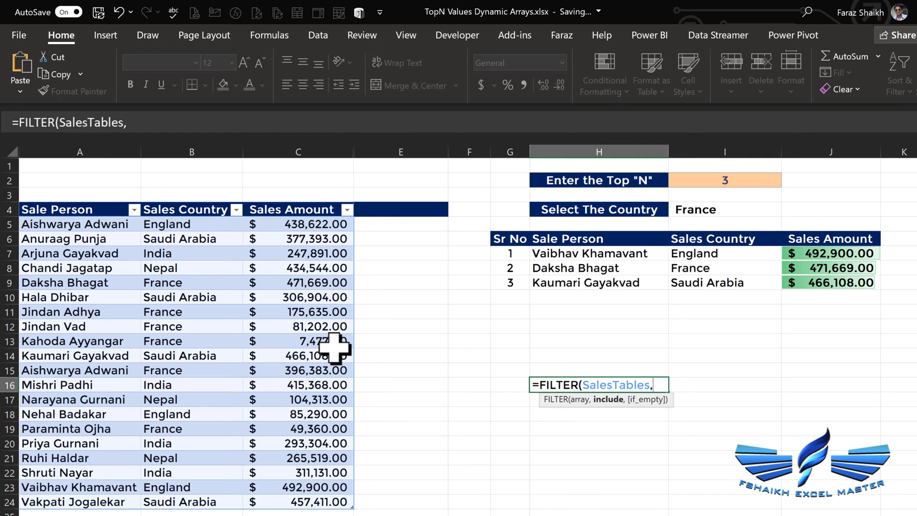
key(ctrl+v)
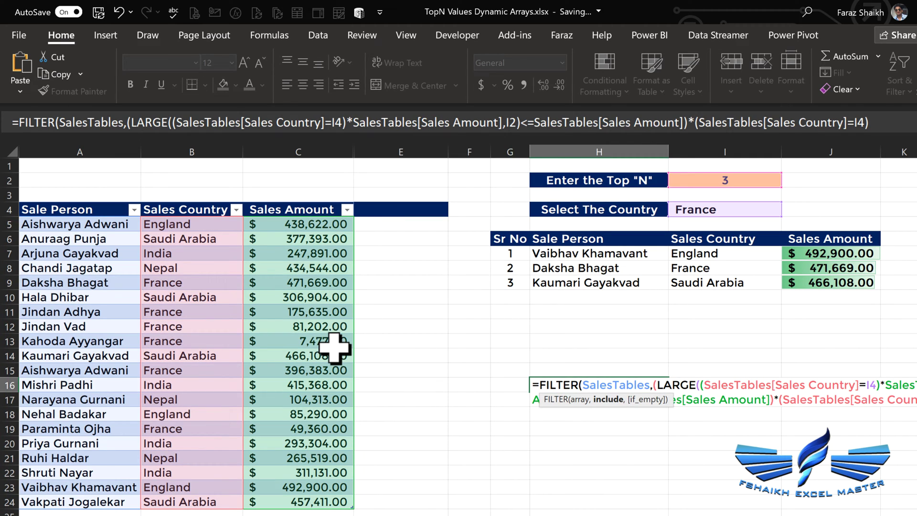
text(,)
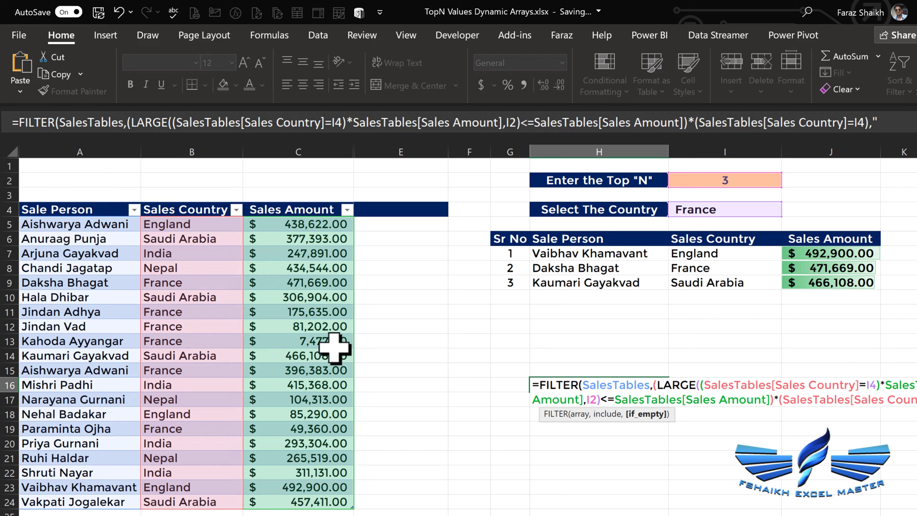
text(No Data)
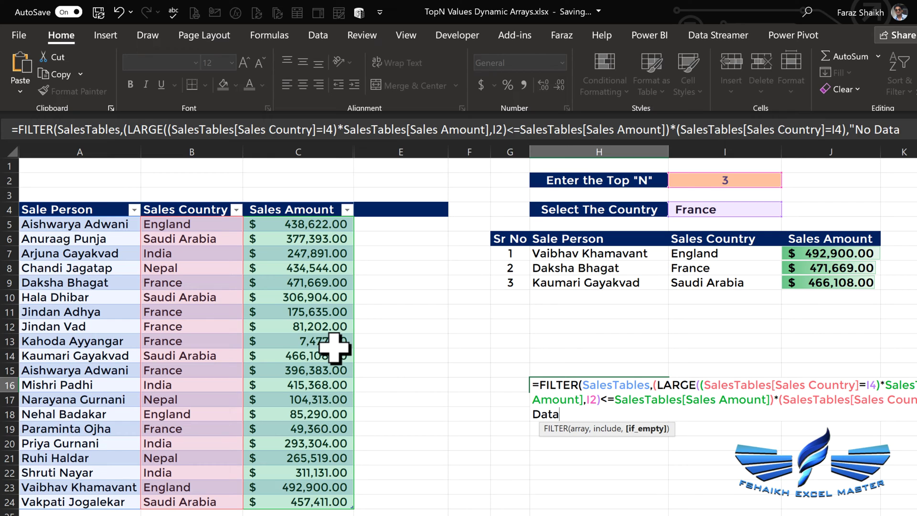
text(")
key(Return)
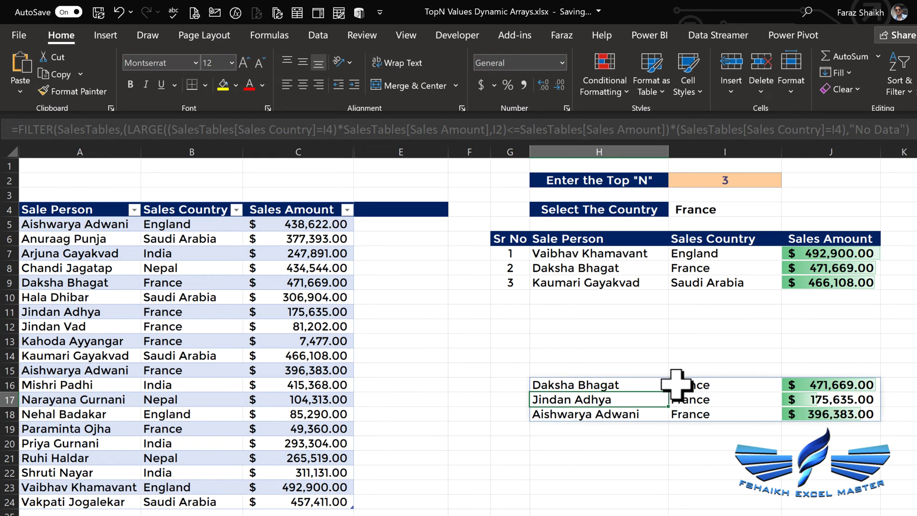
Wrap the H16 FILTER formula in SORT(..., 3, -1) to order by Sales Amount descending
key(Up)
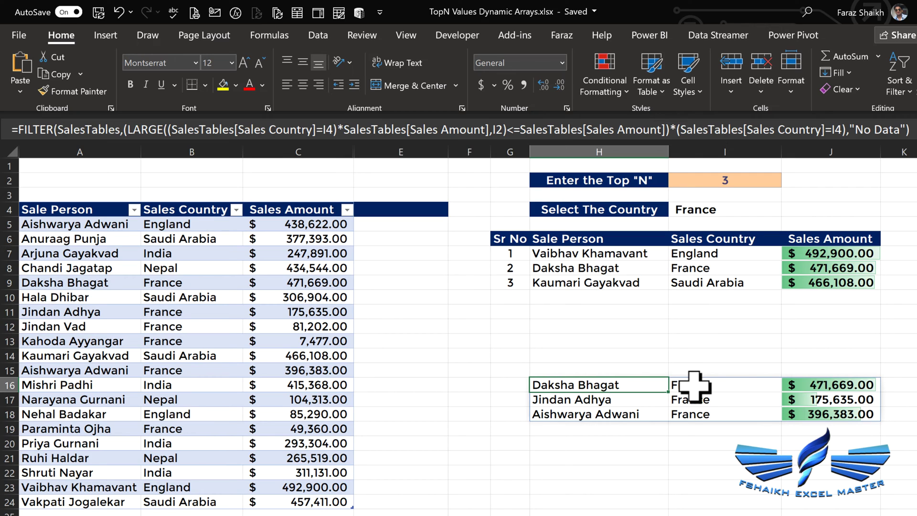
key(F2)
click(543, 392)
text(so)
key(Tab)
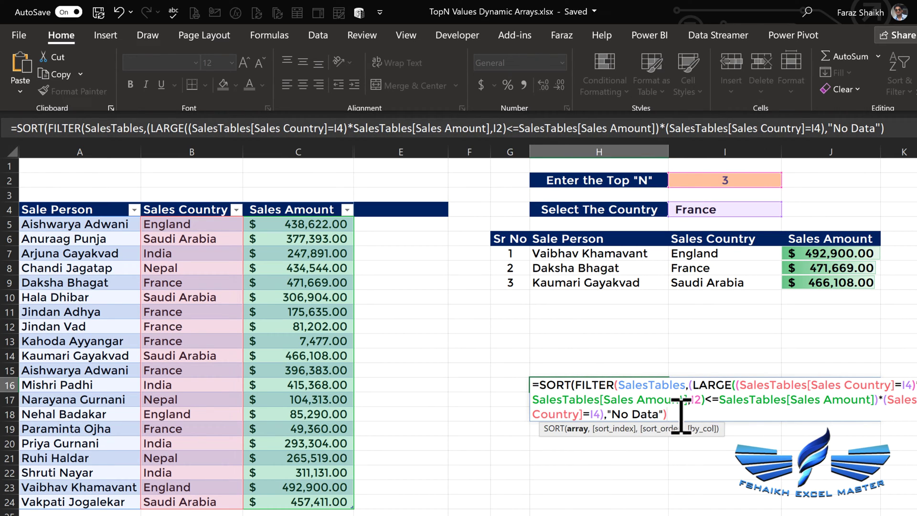
text(,)
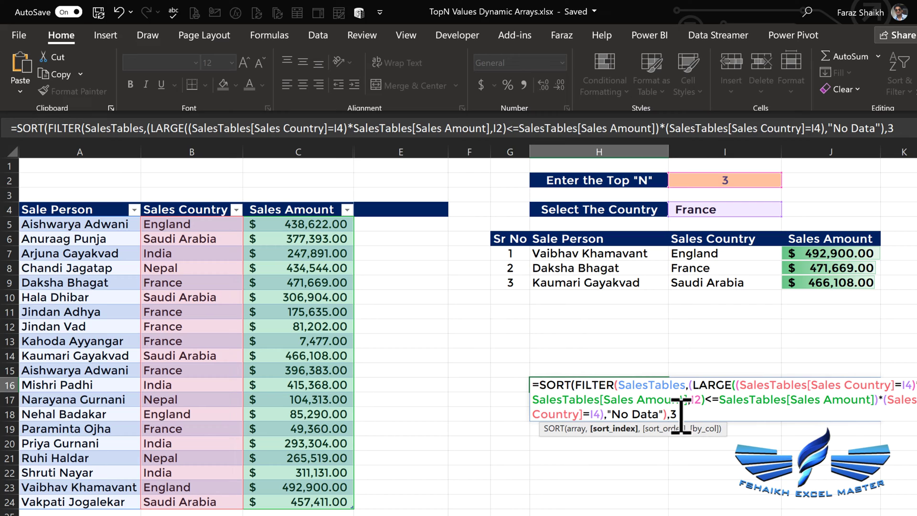
text(3,)
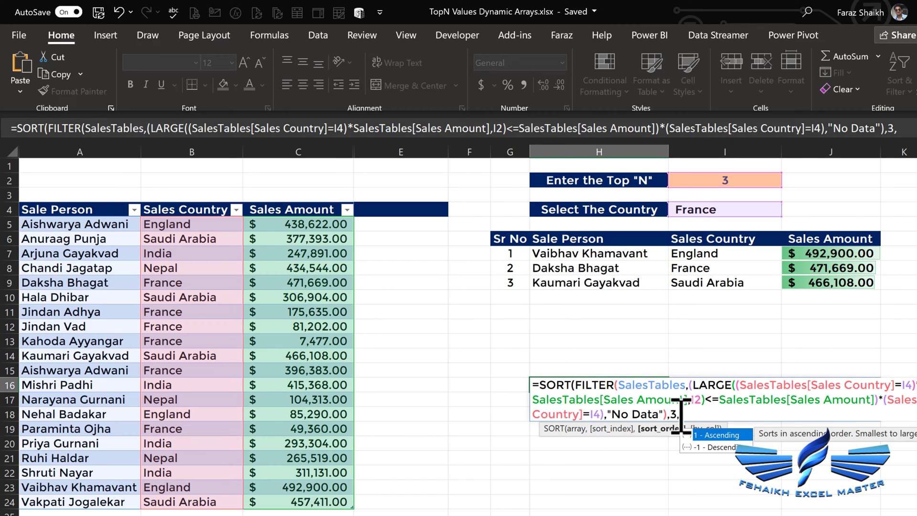
text(-1)
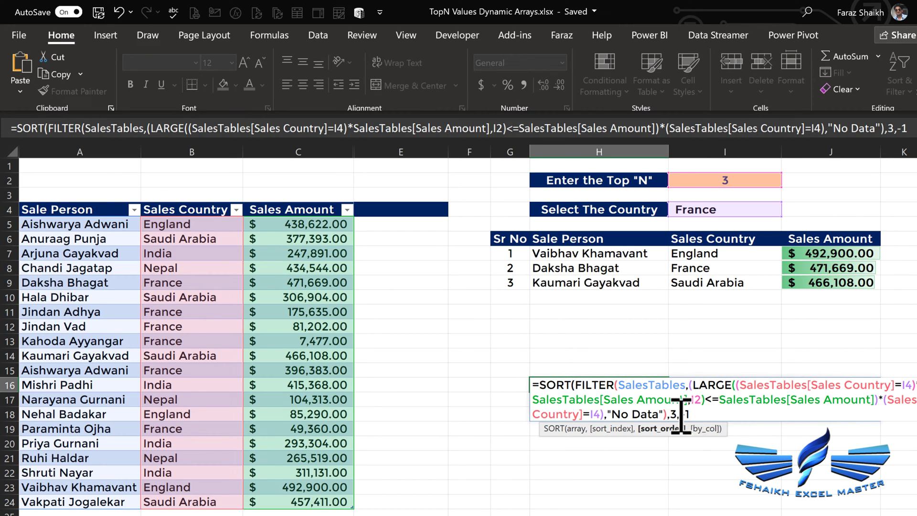
text())
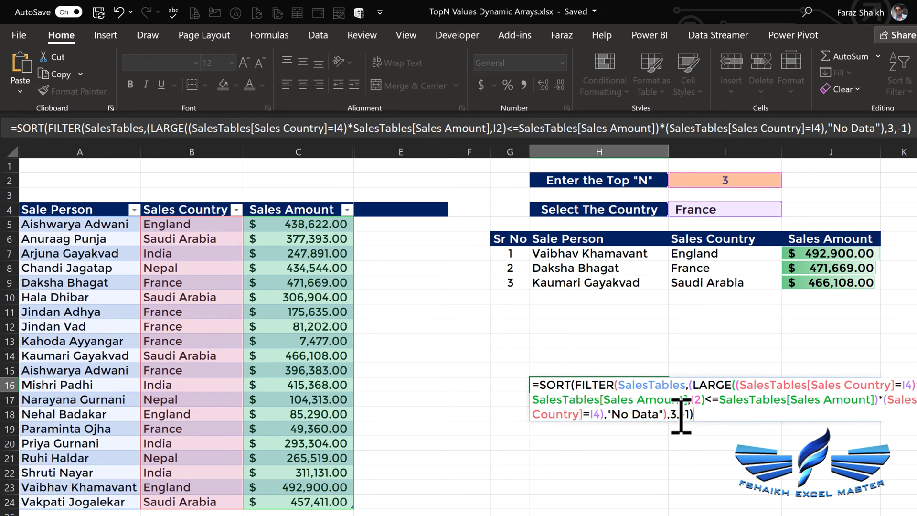
key(ctrl+Return)
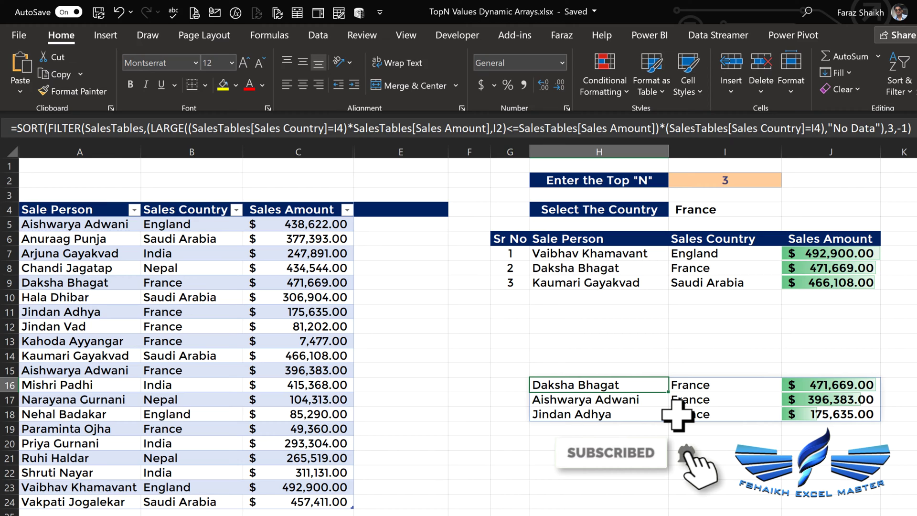
Try England, then Nepal, as the country in I4 and check the H16 results
click(767, 209)
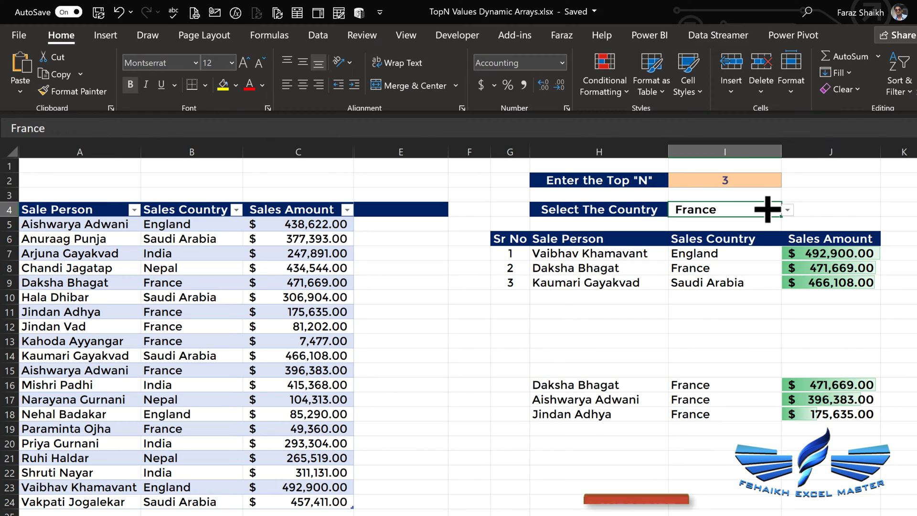
click(787, 210)
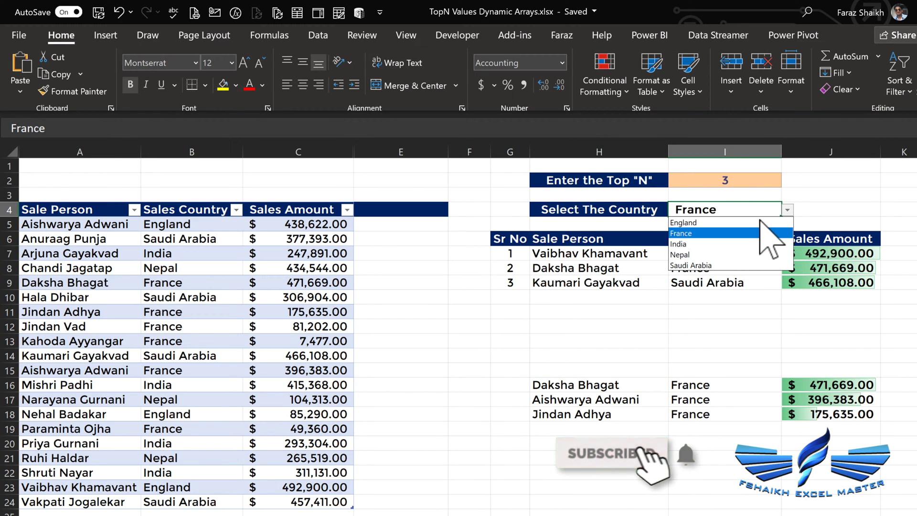
click(766, 223)
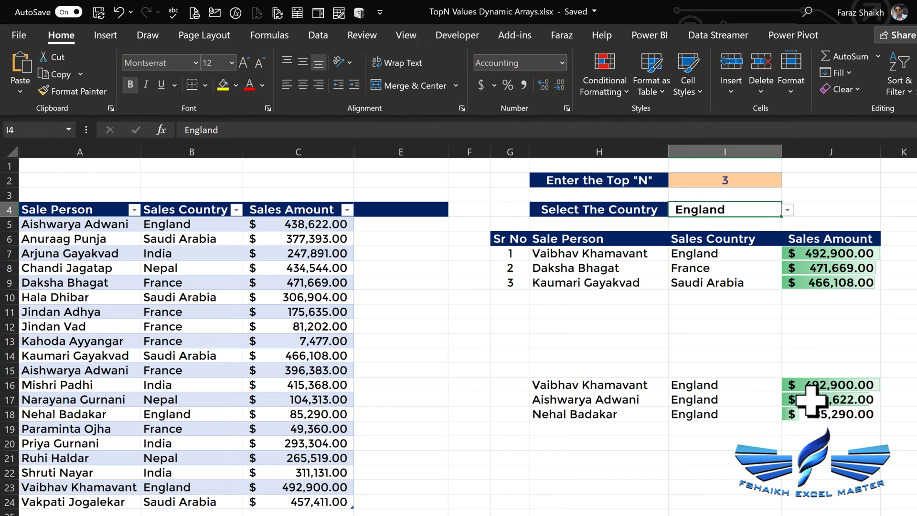
click(787, 210)
click(739, 255)
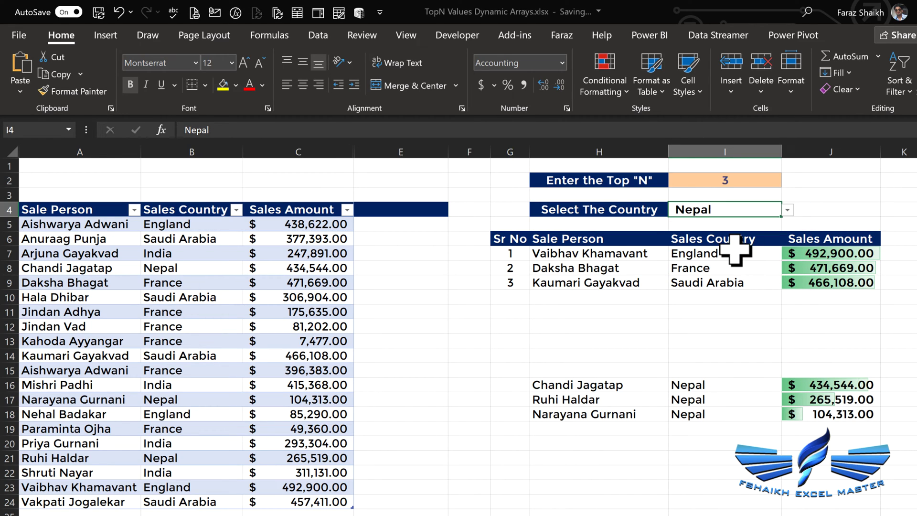
Choose Saudi Arabia in I4 and select H16 to see its top three sales
click(787, 210)
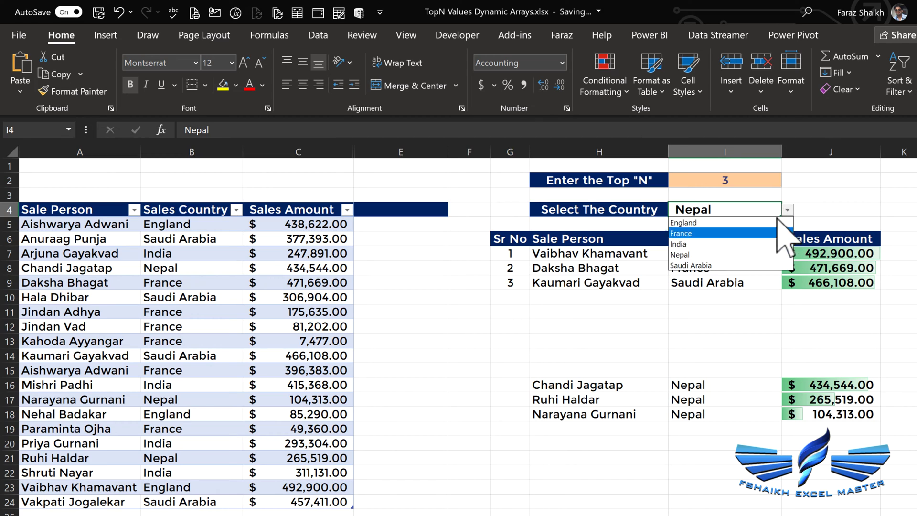
click(721, 265)
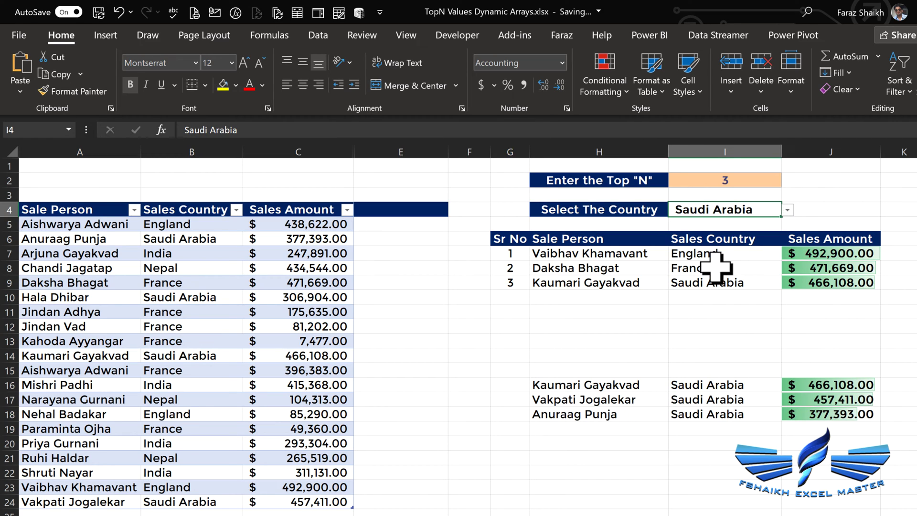
key(Left)
key(Down)
key(Down)
key(Down)
key(Down)
key(Down)
key(Down)
key(Down)
key(Down)
key(Down)
key(Down)
key(Down)
key(Down)
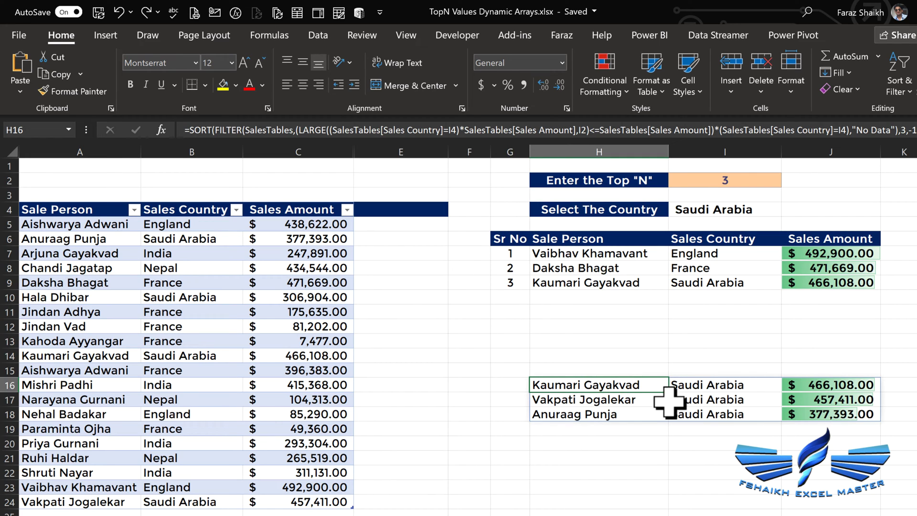
Cut the country-filtered SORT/FILTER formula text from H16 and clear H16
click(638, 254)
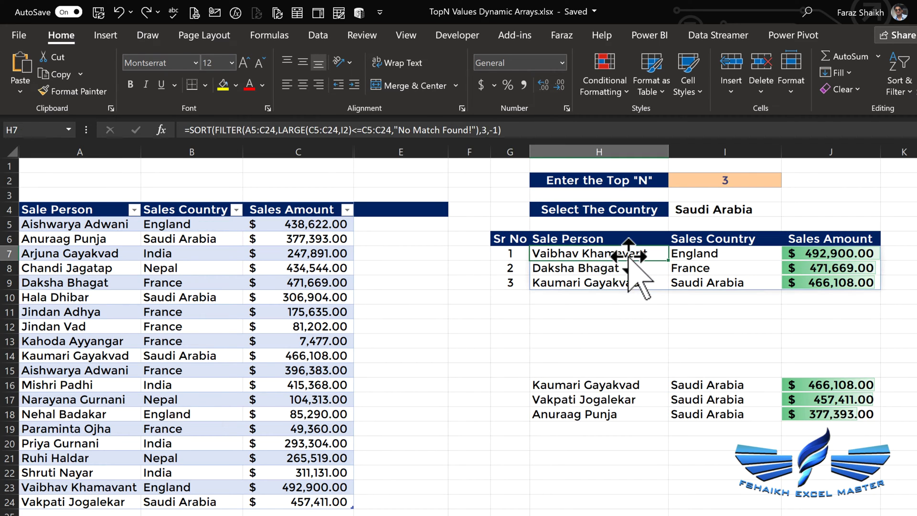
click(628, 385)
double_click(629, 385)
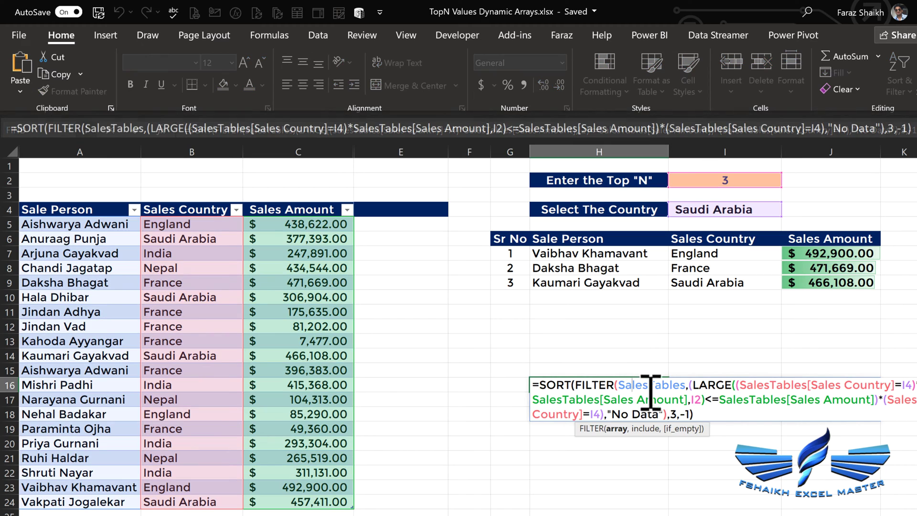
drag(704, 413, 534, 387)
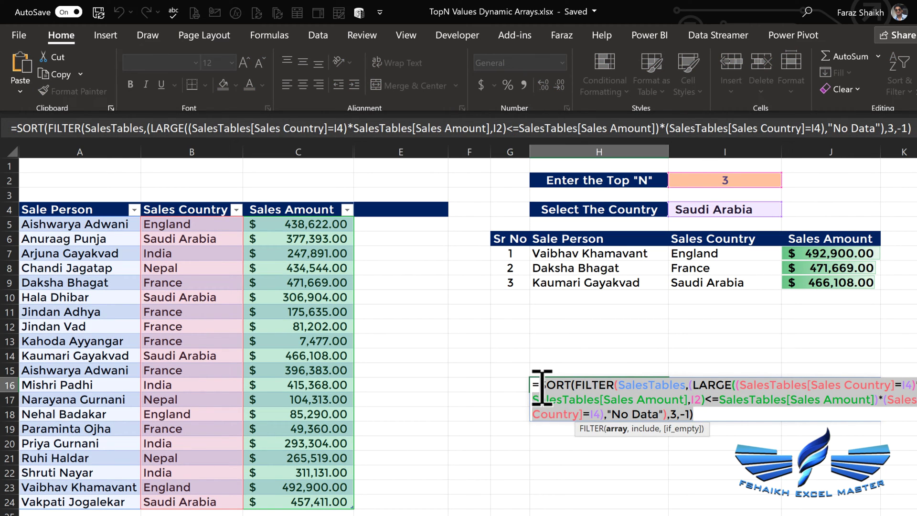
key(ctrl+x)
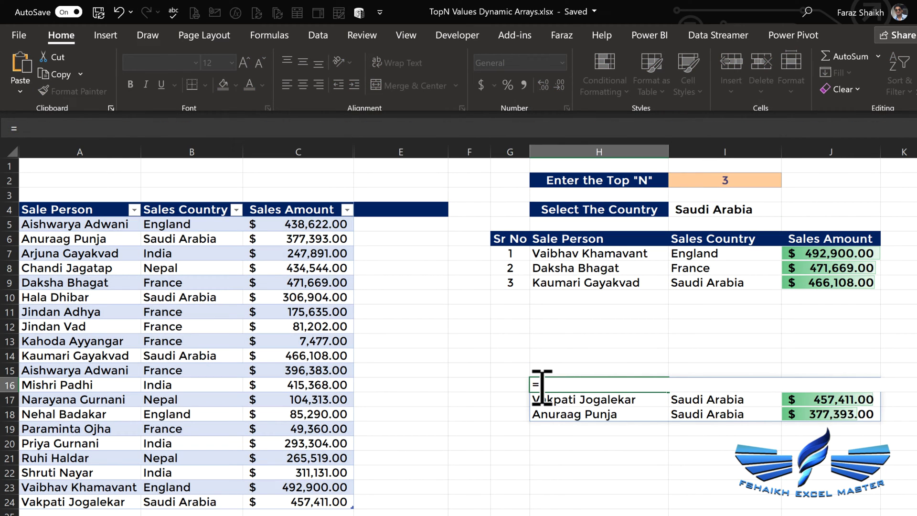
key(Escape)
key(Delete)
Wrap H7's overall formula in IF(ISBLANK(I4), ...) as the blank-country result
click(585, 251)
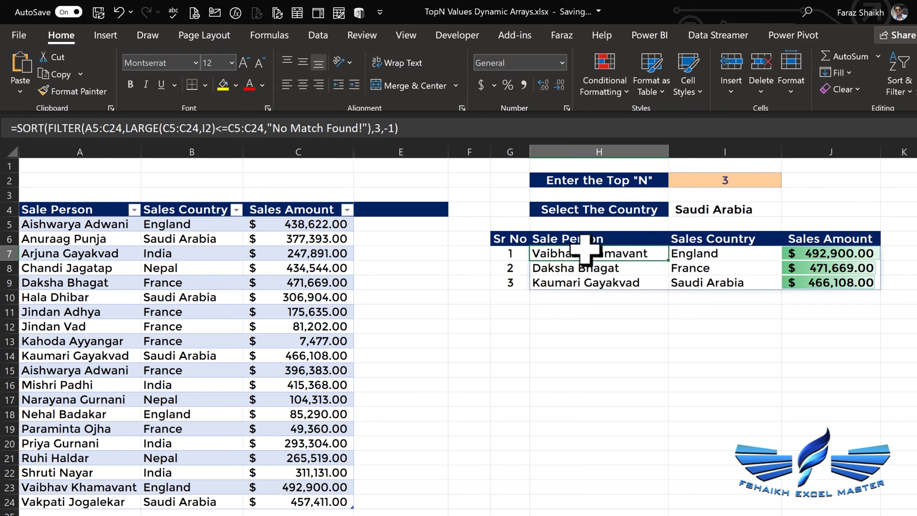
double_click(585, 251)
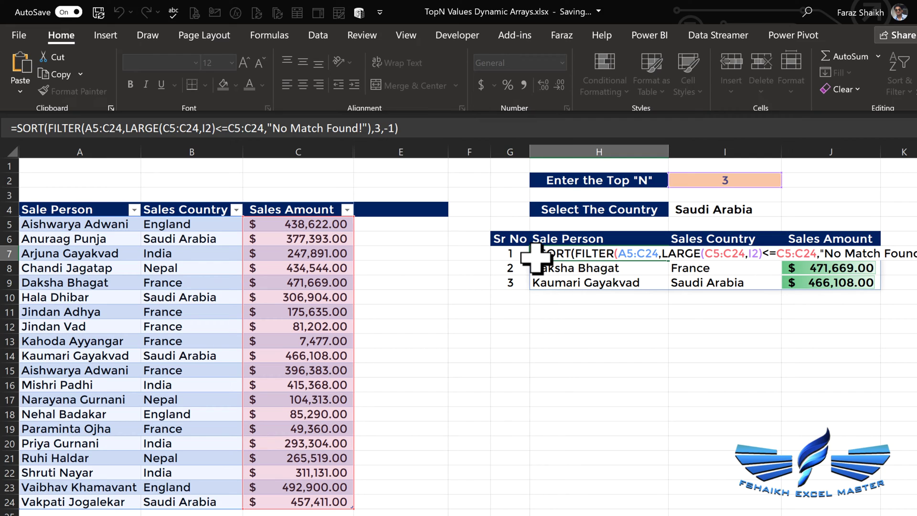
text(if)
key(Tab)
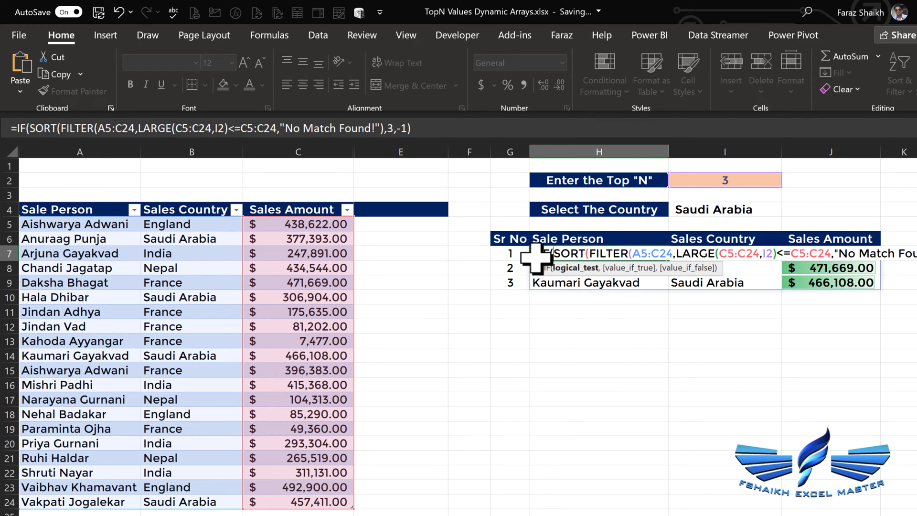
text(is)
key(Tab)
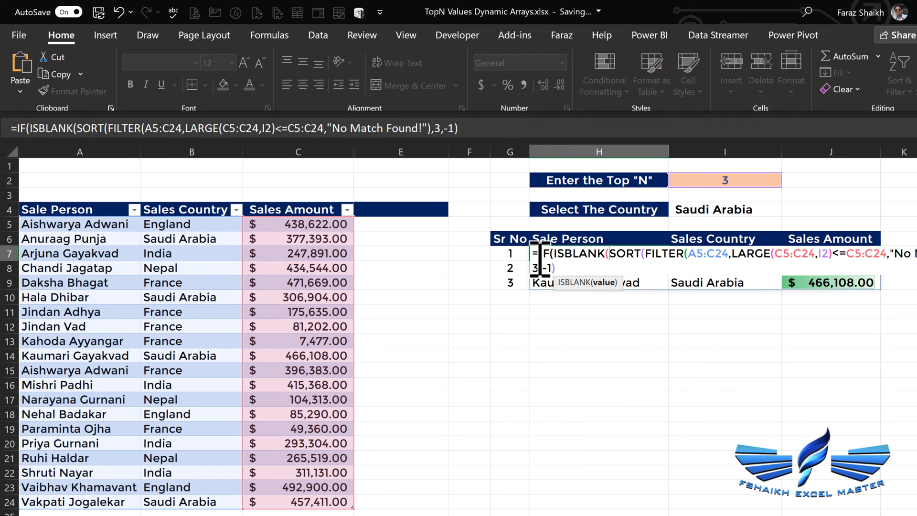
click(748, 207)
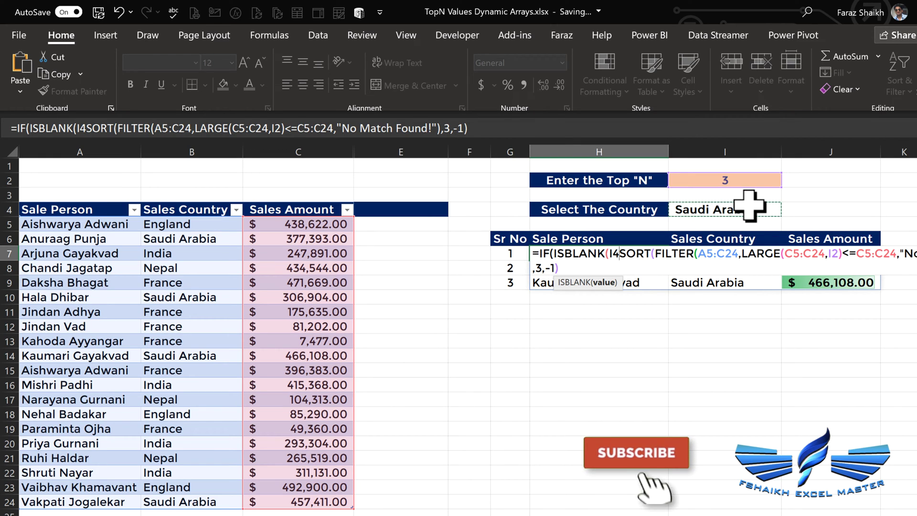
text(),)
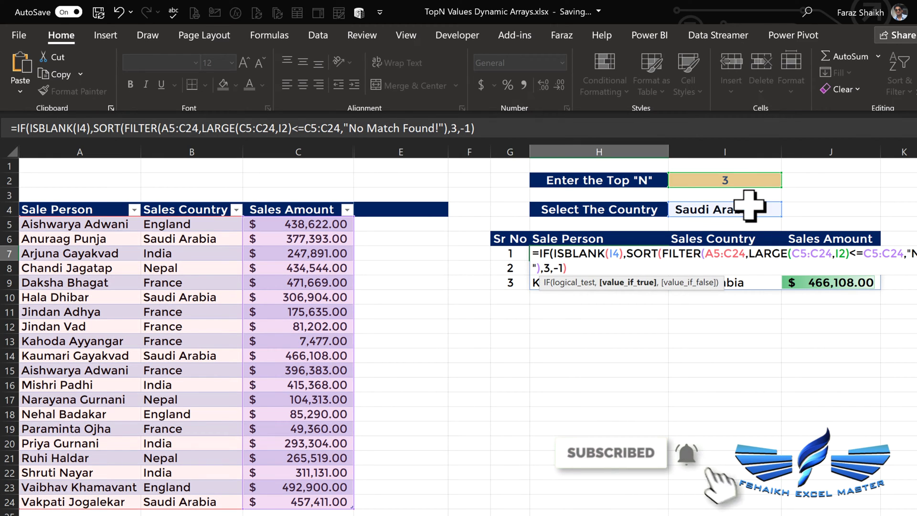
Paste the country-filtered formula as the IF's else result, close it and enter
click(610, 270)
text(,)
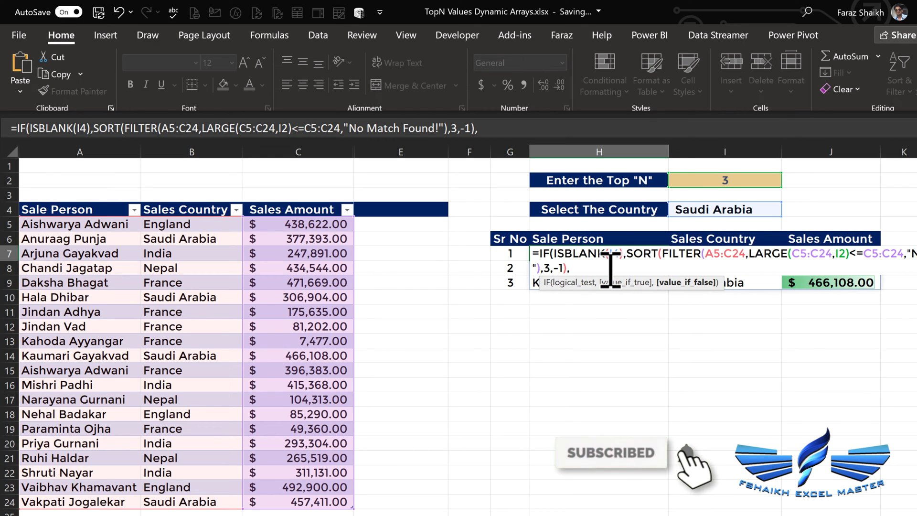
key(ctrl+v)
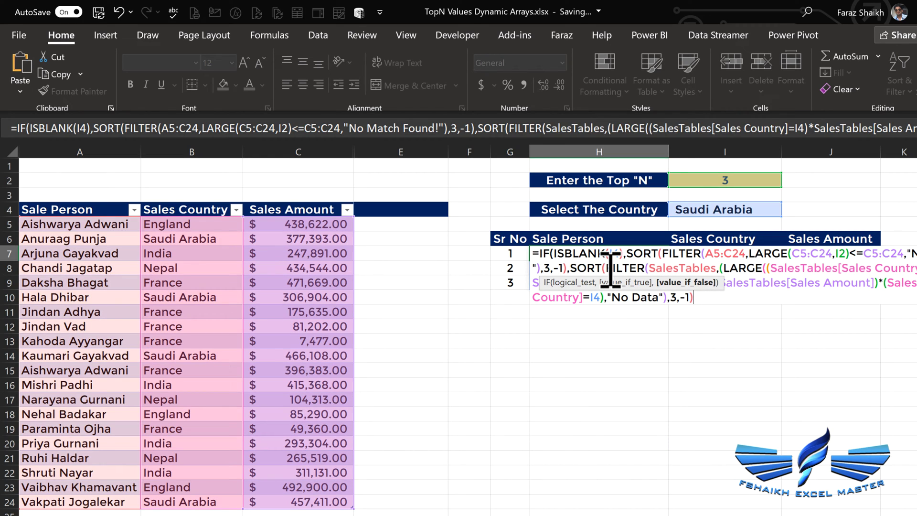
text())
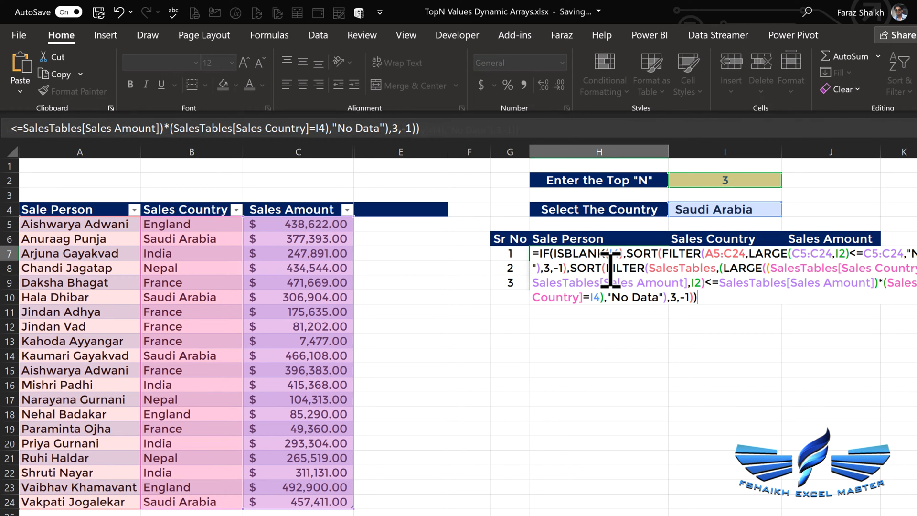
key(Return)
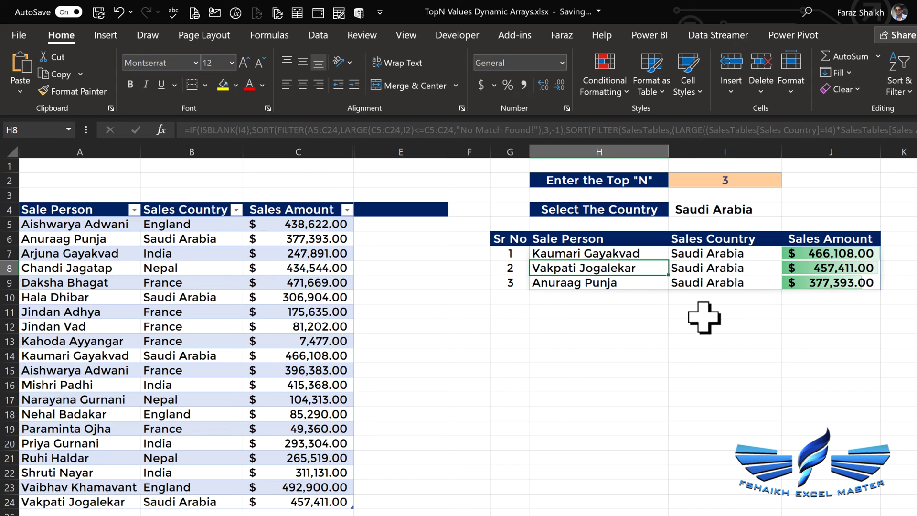
Clear the I4 country, set Top N in I2 to 5, and open I4's country list
click(732, 212)
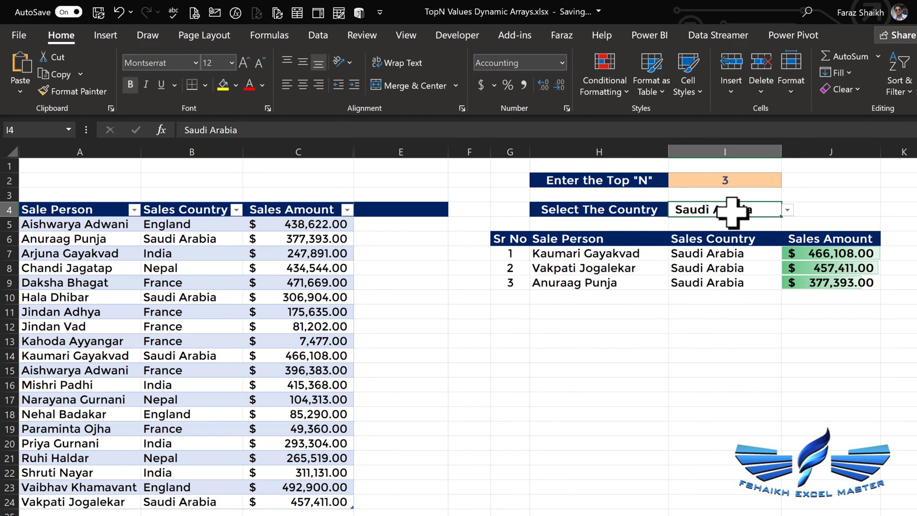
key(Delete)
click(741, 181)
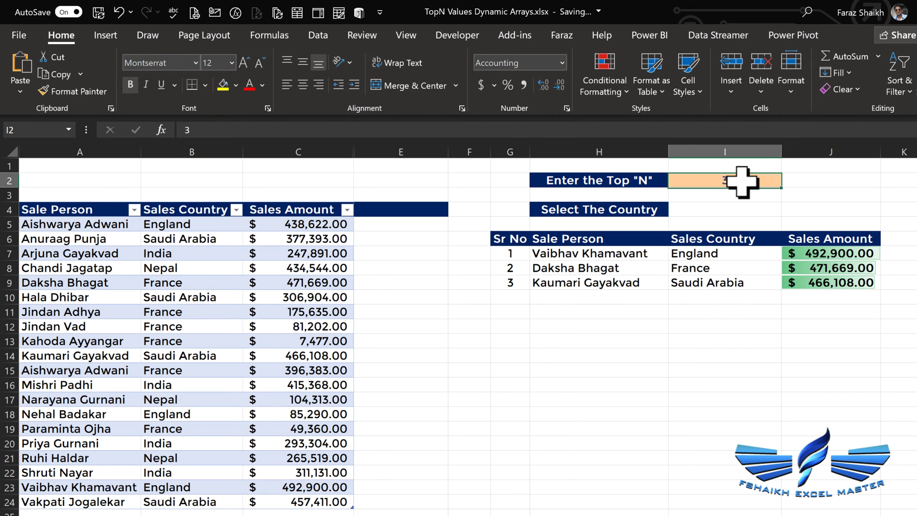
text(5)
key(Return)
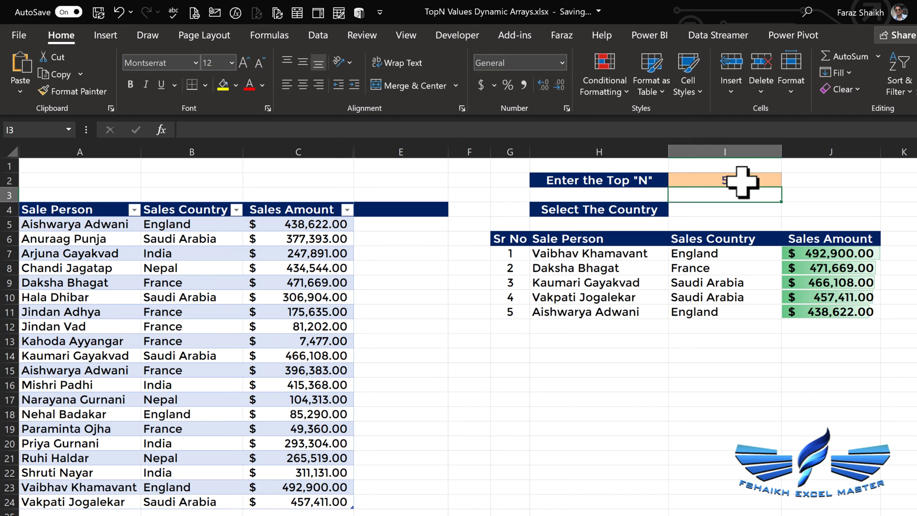
click(723, 207)
click(786, 209)
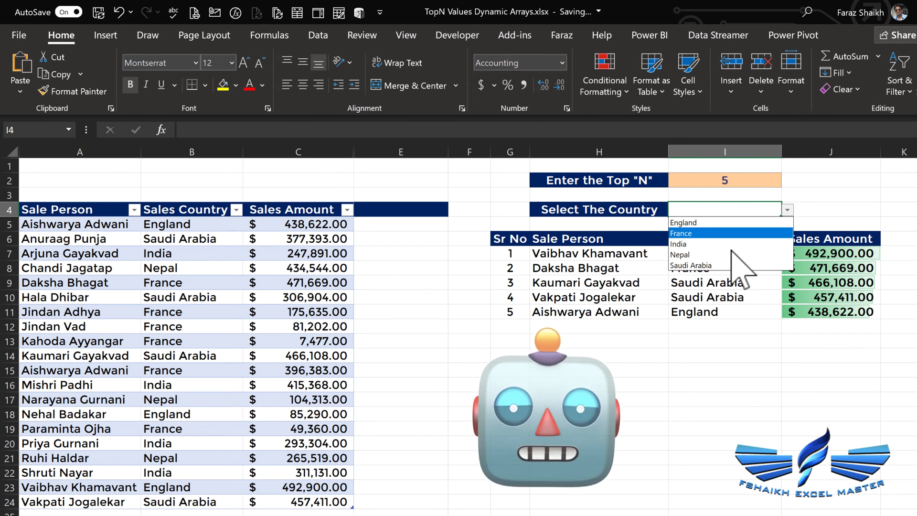